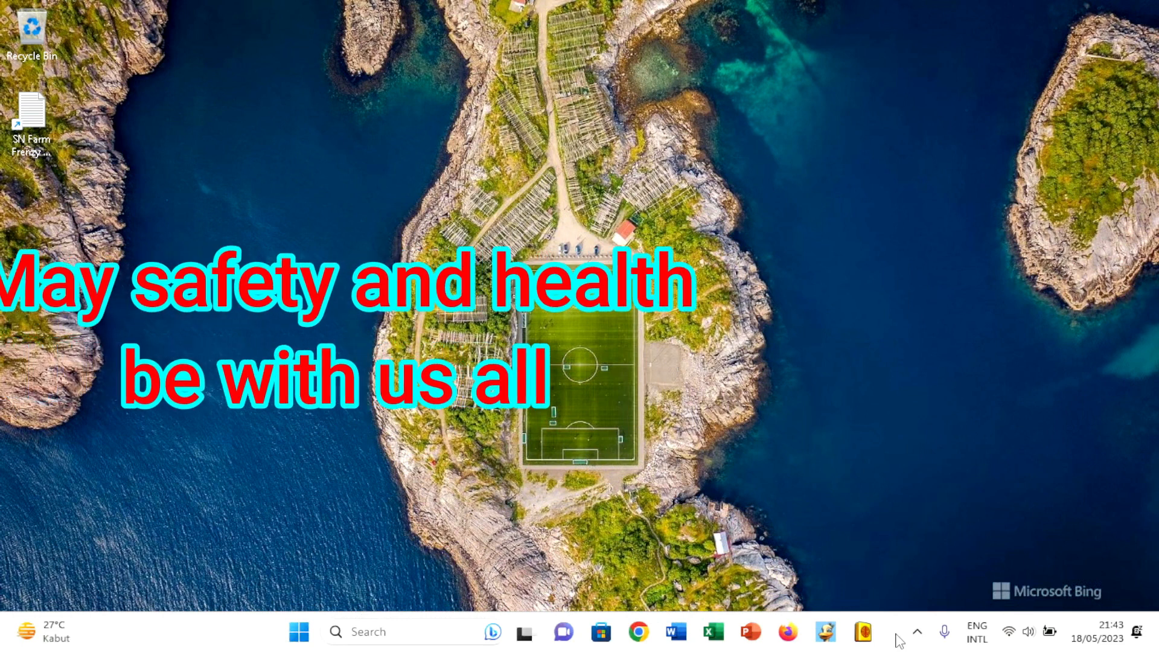
# - Create a blank workbook in Excel and enter the headers No. in A1 and Nama in B1
pyautogui.click(707, 634)
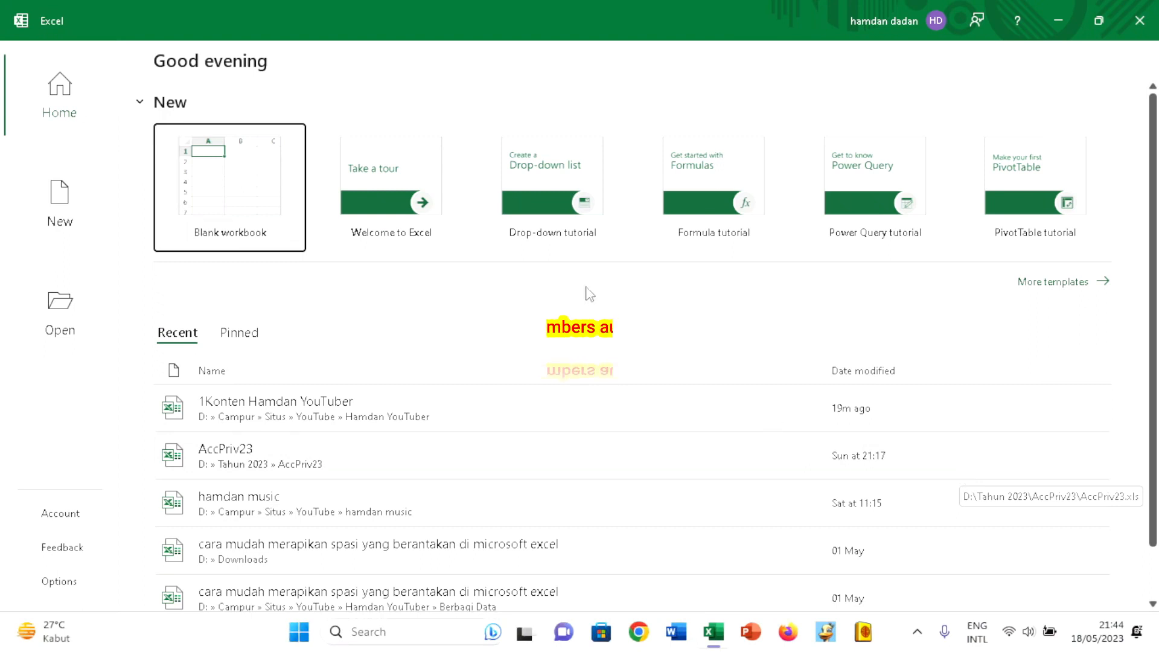
pyautogui.click(197, 174)
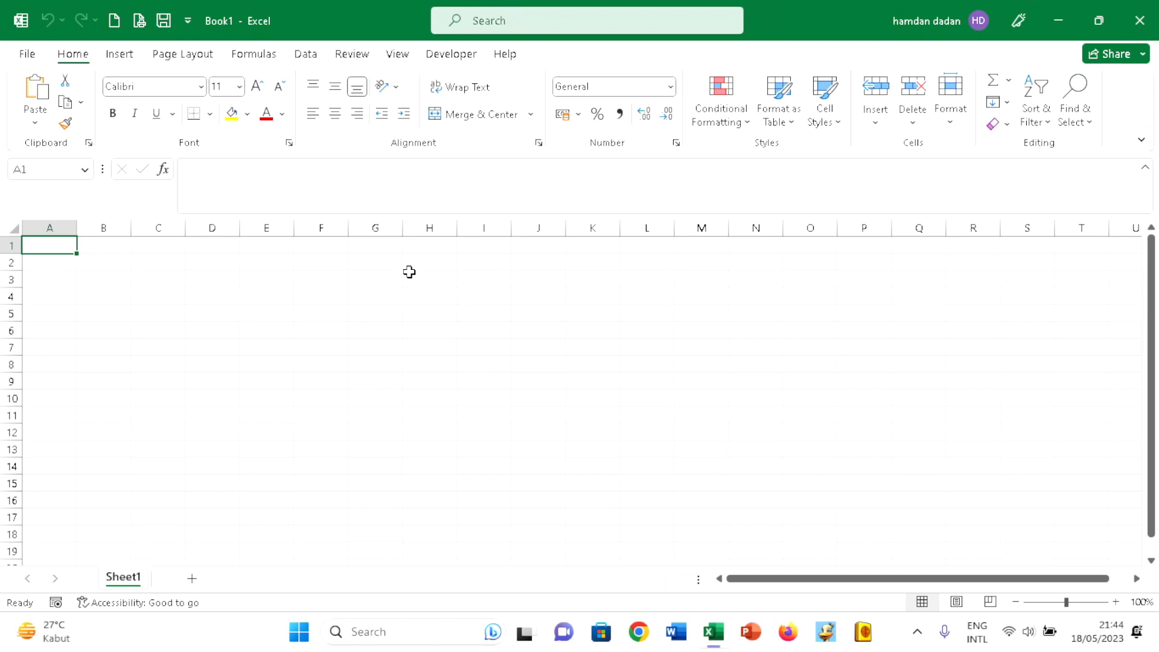
pyautogui.write('N')
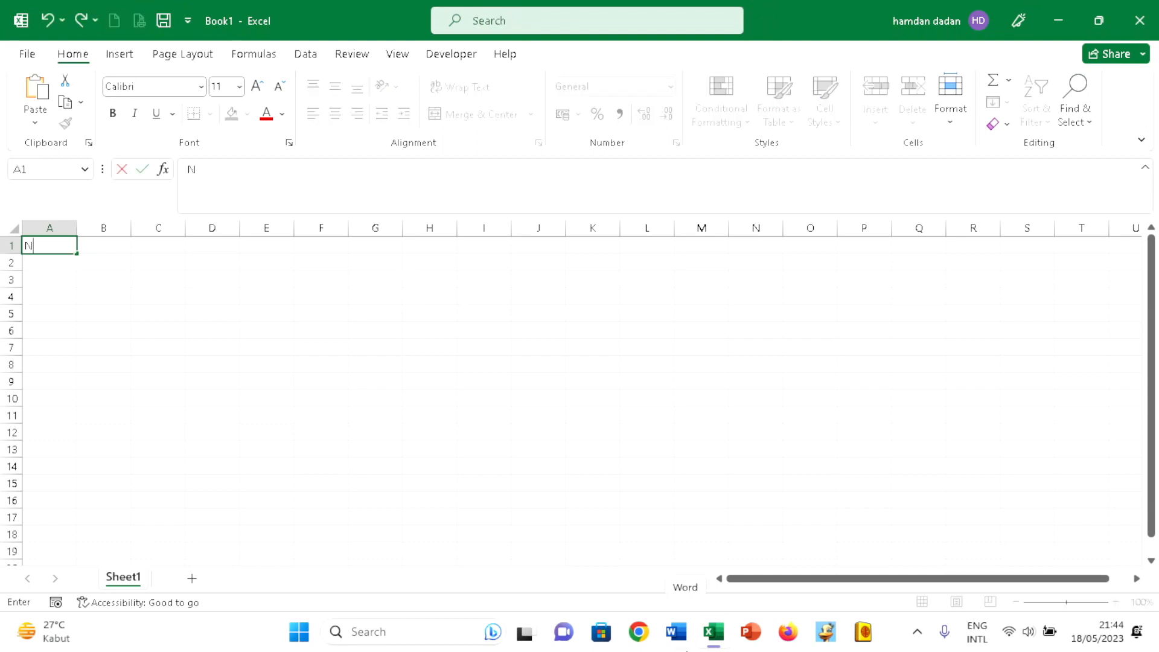
pyautogui.write('o.')
pyautogui.press('Tab')
pyautogui.write('Na')
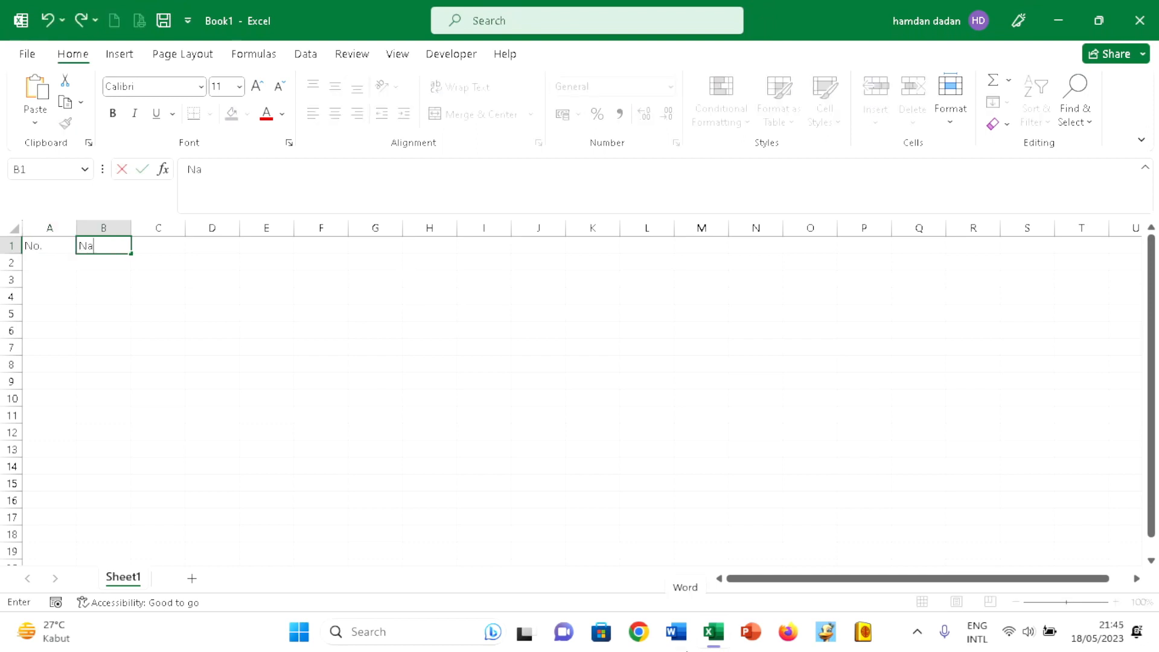
pyautogui.press('Return')
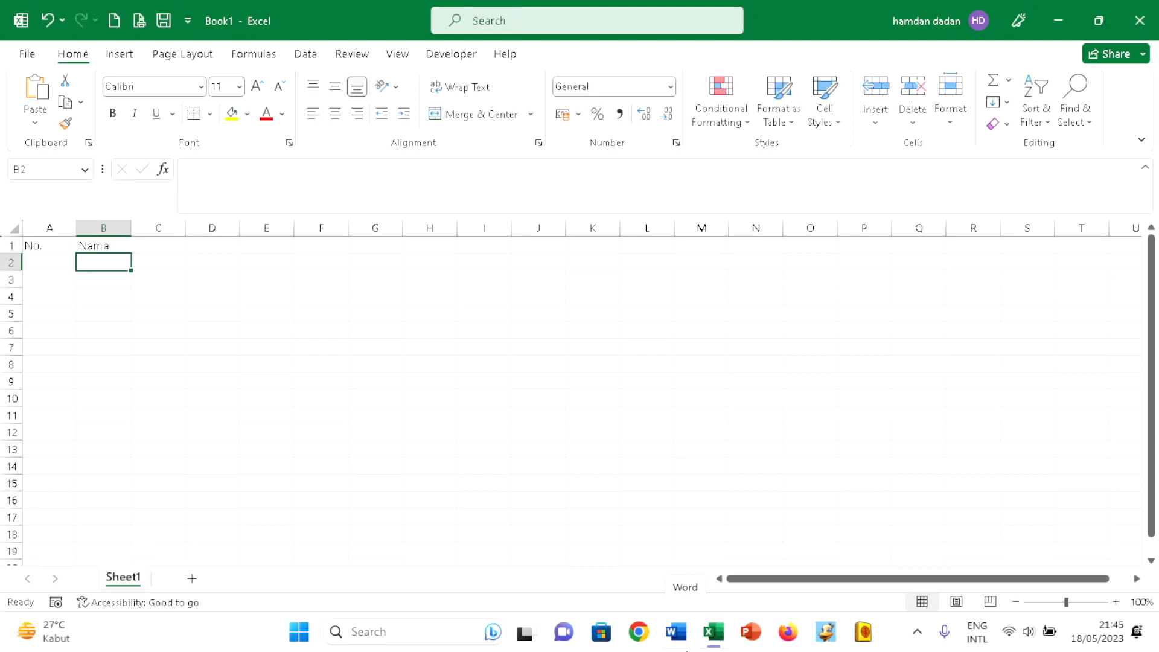
# - Enter two people's first names under the Nama header, in cells B2 and B3
pyautogui.write('Asep')
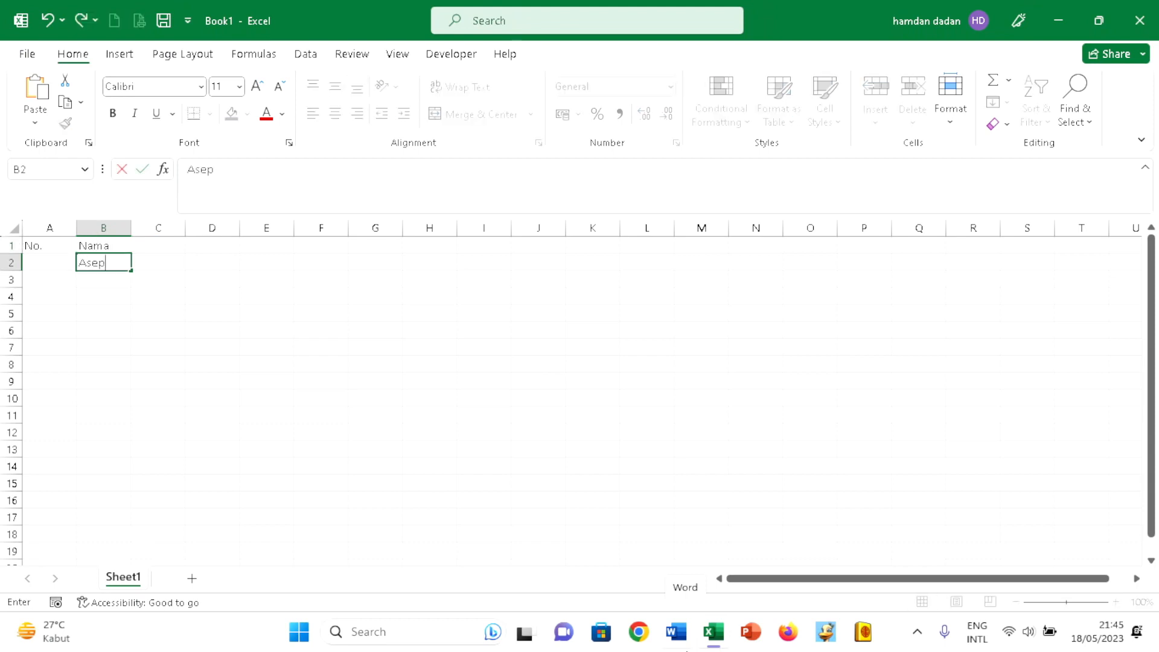
pyautogui.press('Return')
pyautogui.write('Budi')
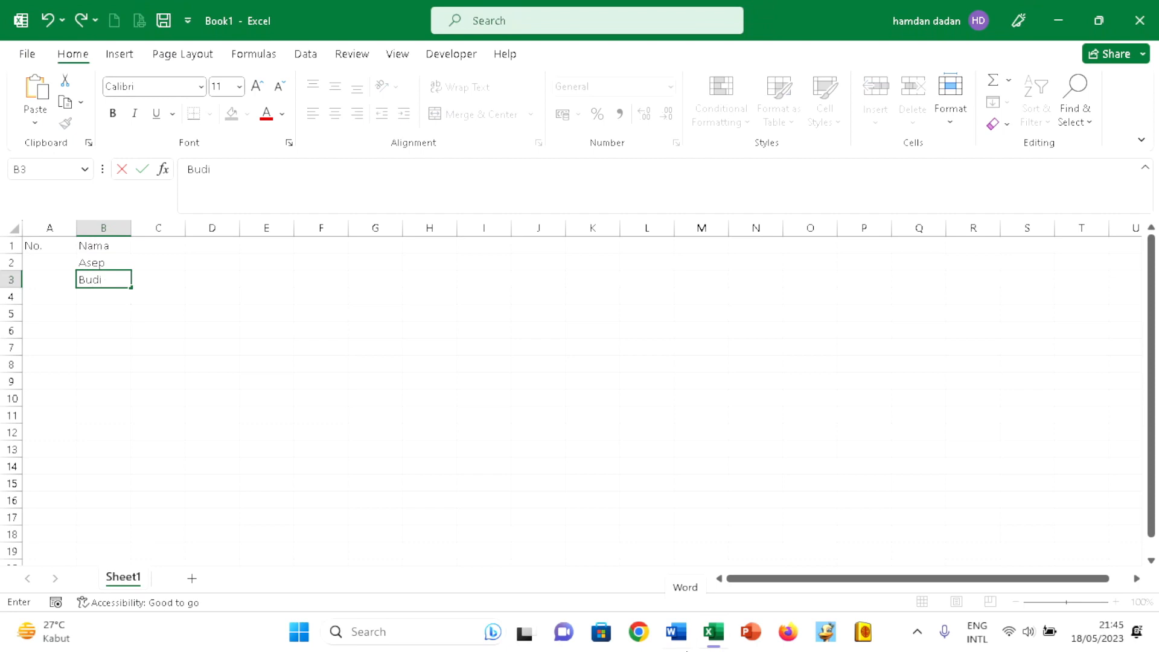
pyautogui.press('Up')
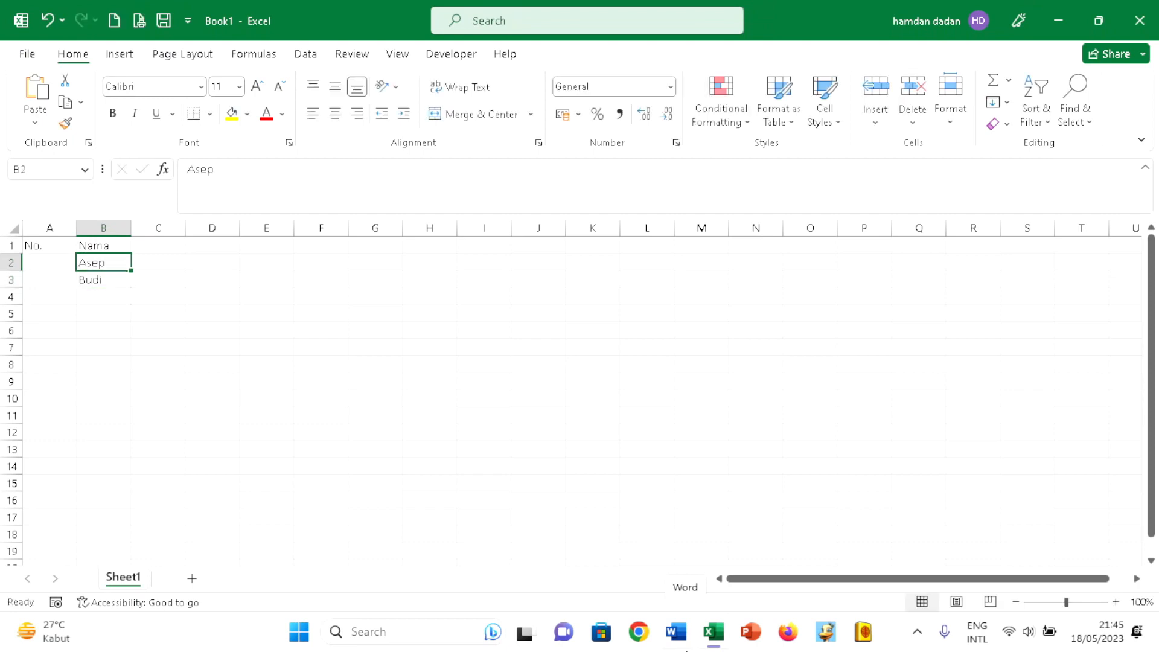
# - Set the font size of the entire worksheet to 14
pyautogui.moveTo(27, 631)
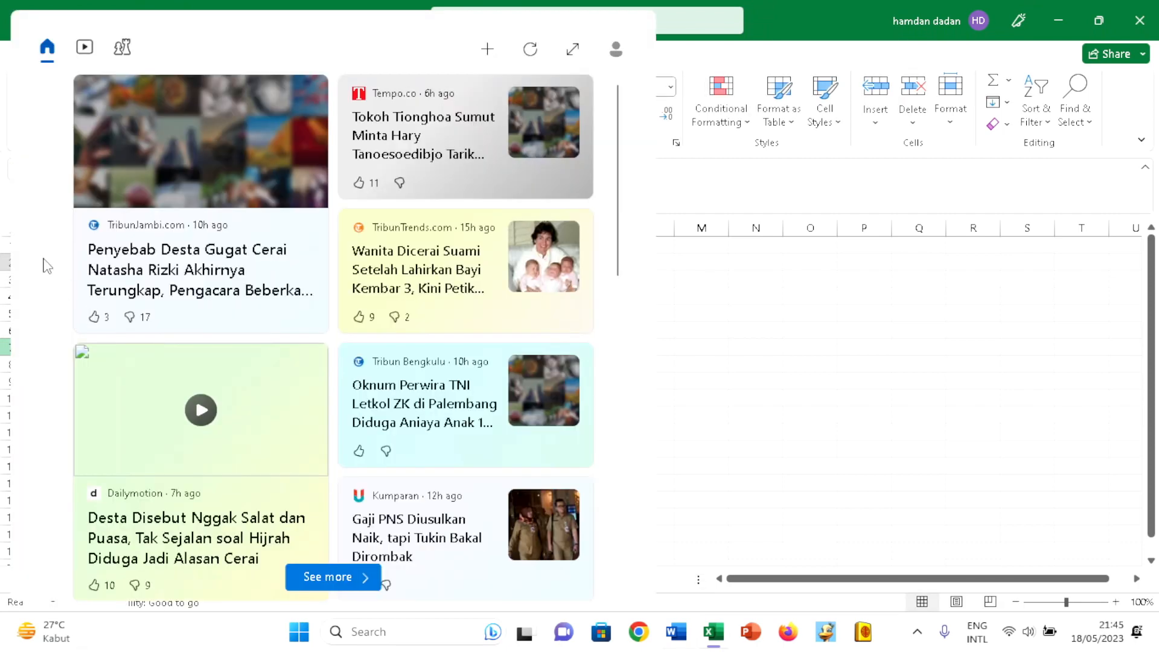
pyautogui.click(854, 344)
pyautogui.click(14, 228)
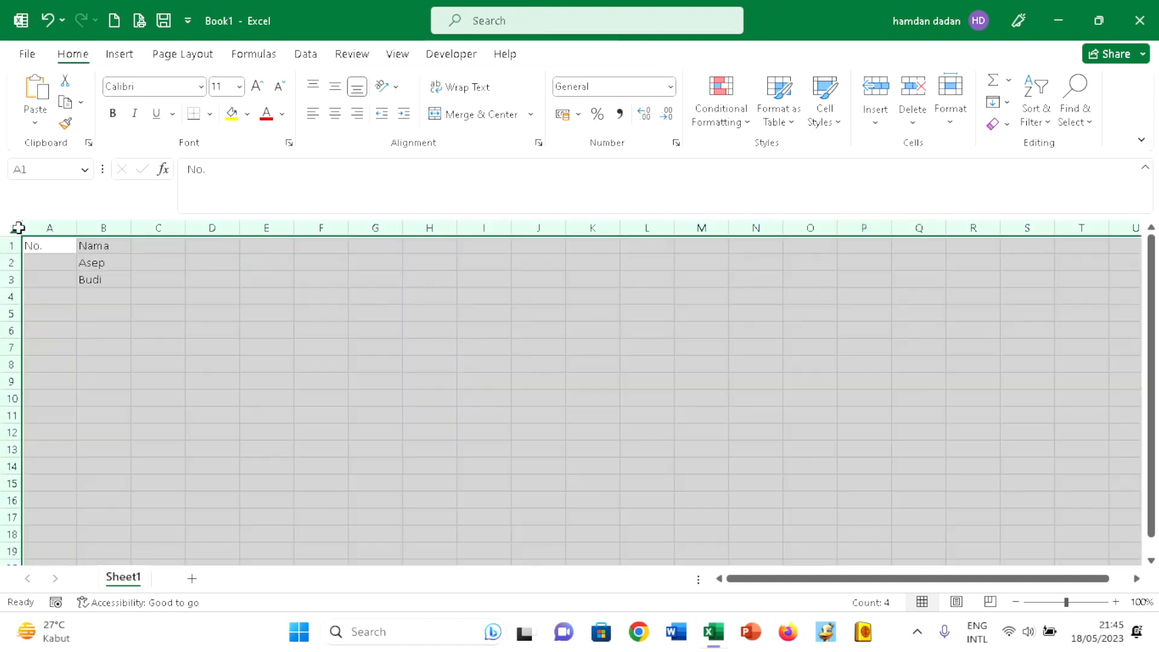
pyautogui.click(240, 88)
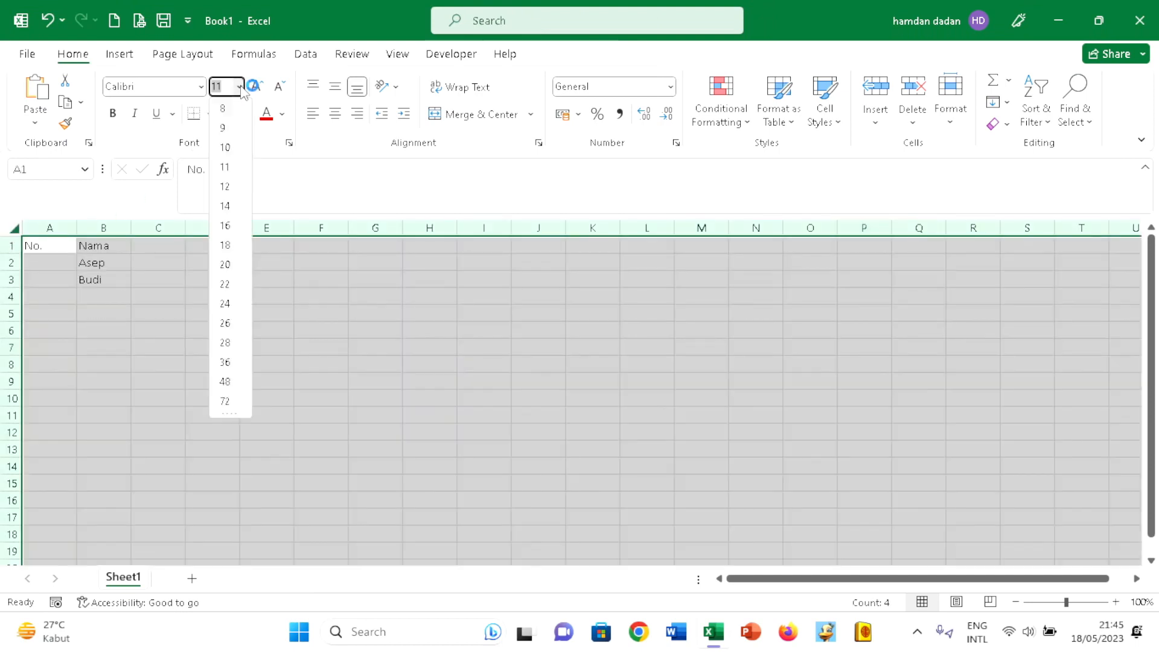
pyautogui.click(227, 205)
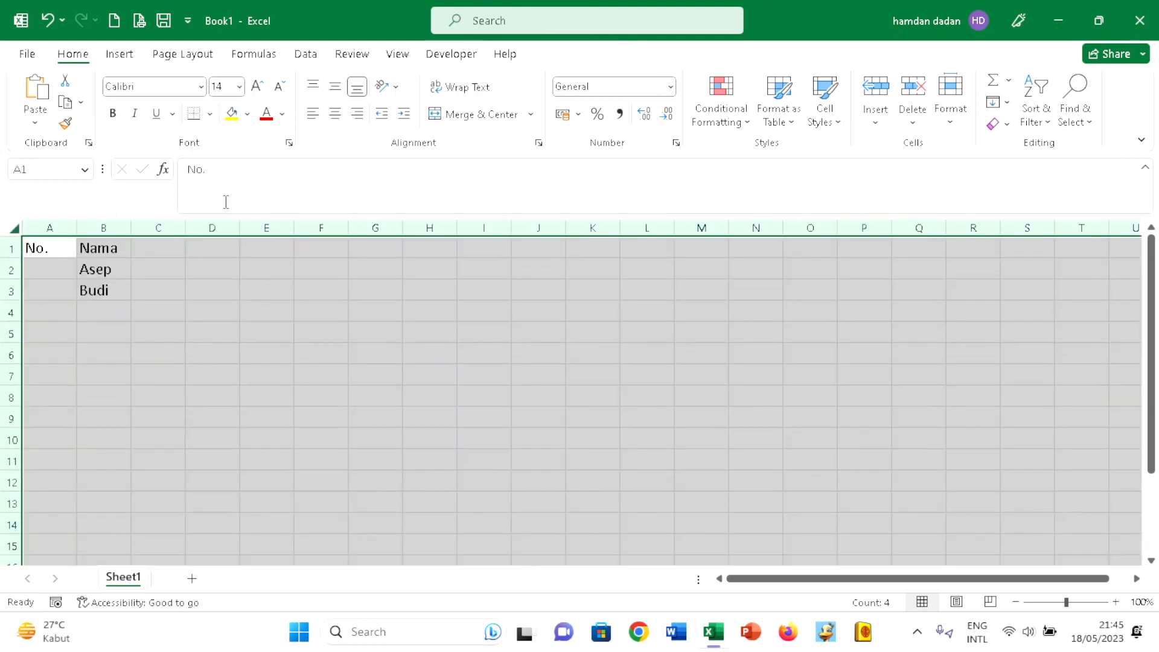
# - Hide the gridlines of the worksheet
pyautogui.click(394, 55)
pyautogui.click(396, 318)
pyautogui.click(259, 349)
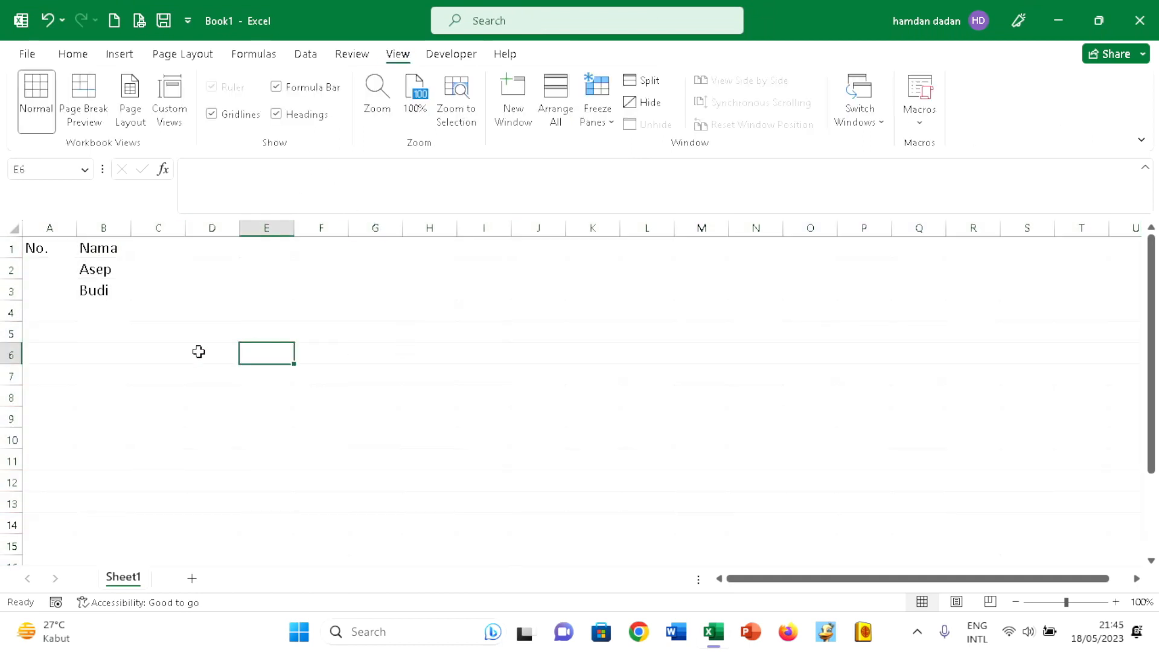
pyautogui.click(165, 368)
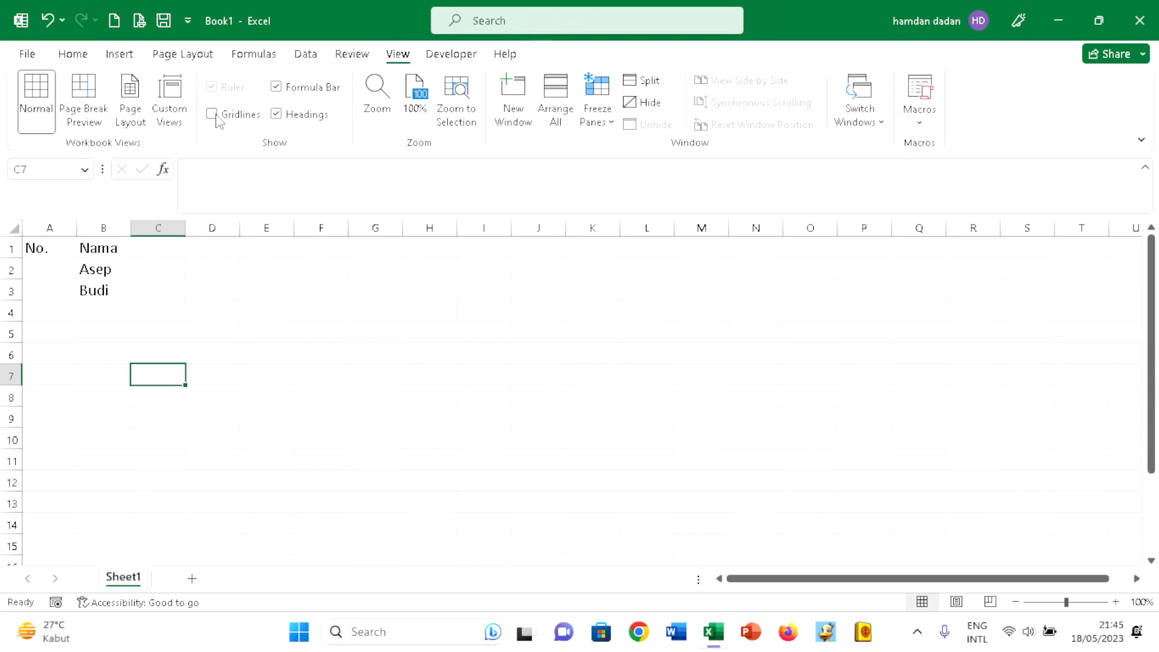
# - Apply All Borders to the table range A1:B15
pyautogui.click(13, 229)
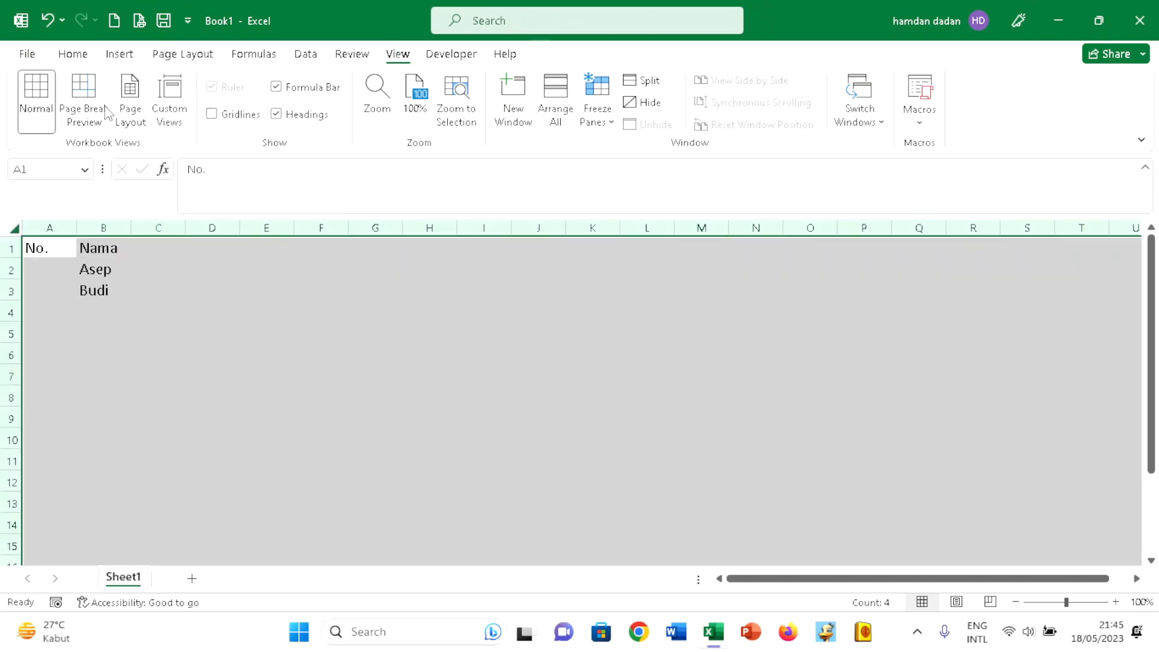
pyautogui.click(73, 54)
pyautogui.click(145, 312)
pyautogui.moveTo(44, 248); pyautogui.dragTo(128, 540)
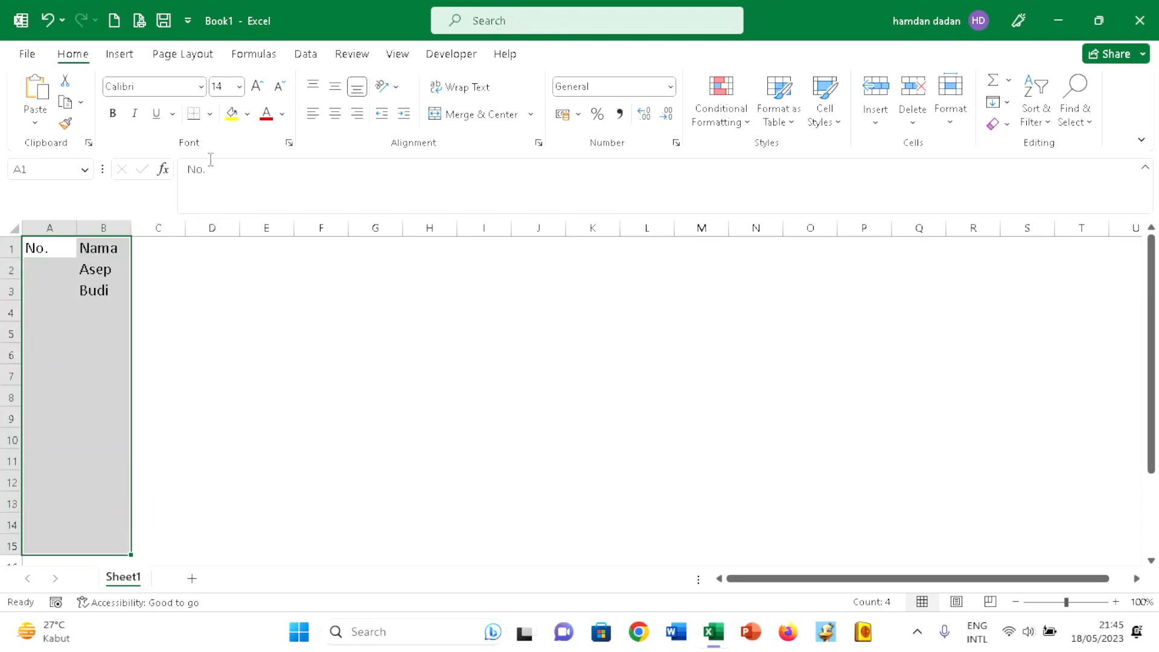
pyautogui.click(210, 113)
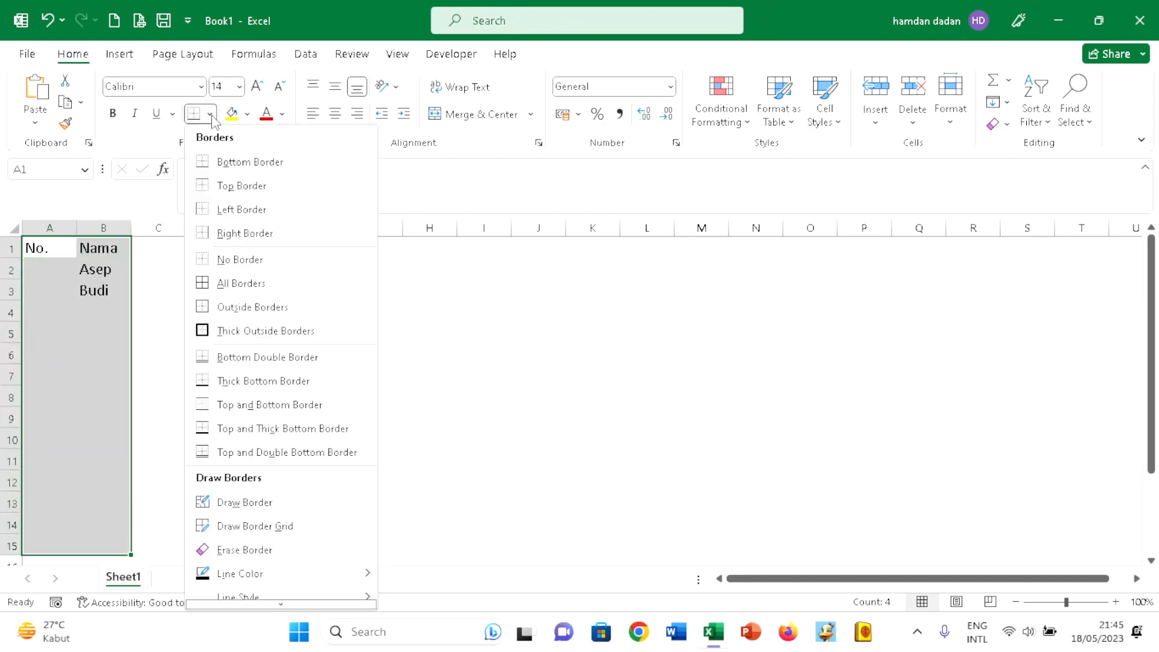
pyautogui.click(223, 284)
# - Center the headers in A1:B1 horizontally and widen column B to several times its width
pyautogui.click(45, 248)
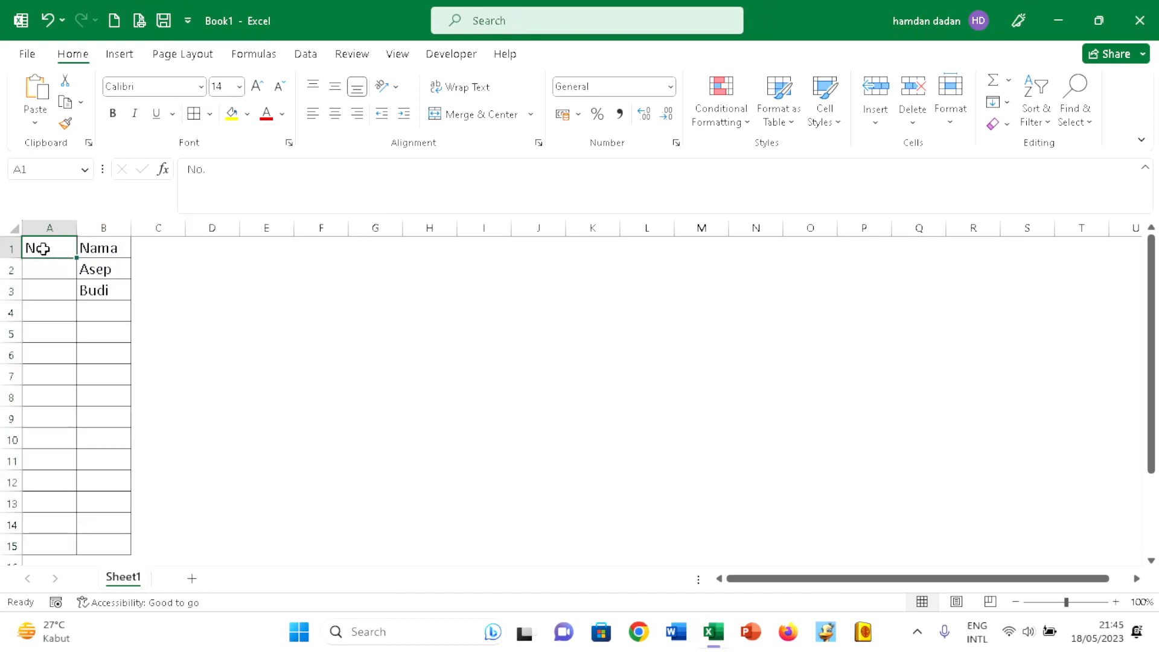
pyautogui.moveTo(42, 248); pyautogui.dragTo(96, 248)
pyautogui.click(335, 113)
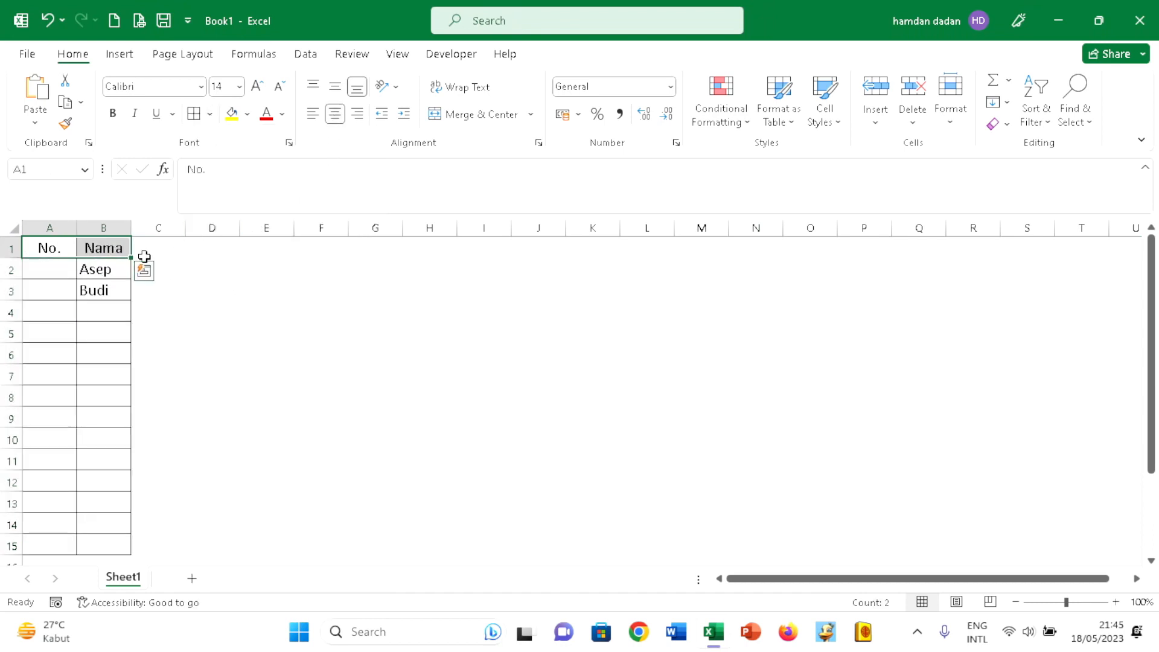
pyautogui.click(67, 254)
pyautogui.moveTo(131, 228); pyautogui.dragTo(339, 229)
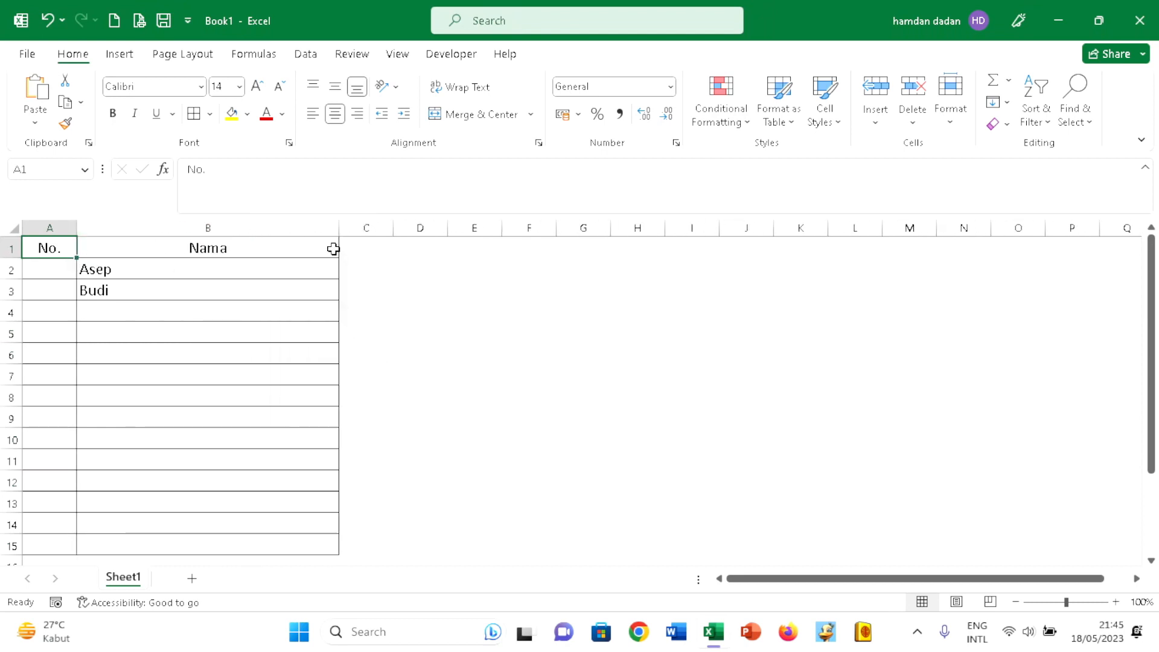
# - Enter the formula =SEQUENCE(COUNTA(B2:B15)) in A2 to number the filled name rows automatically
pyautogui.click(53, 277)
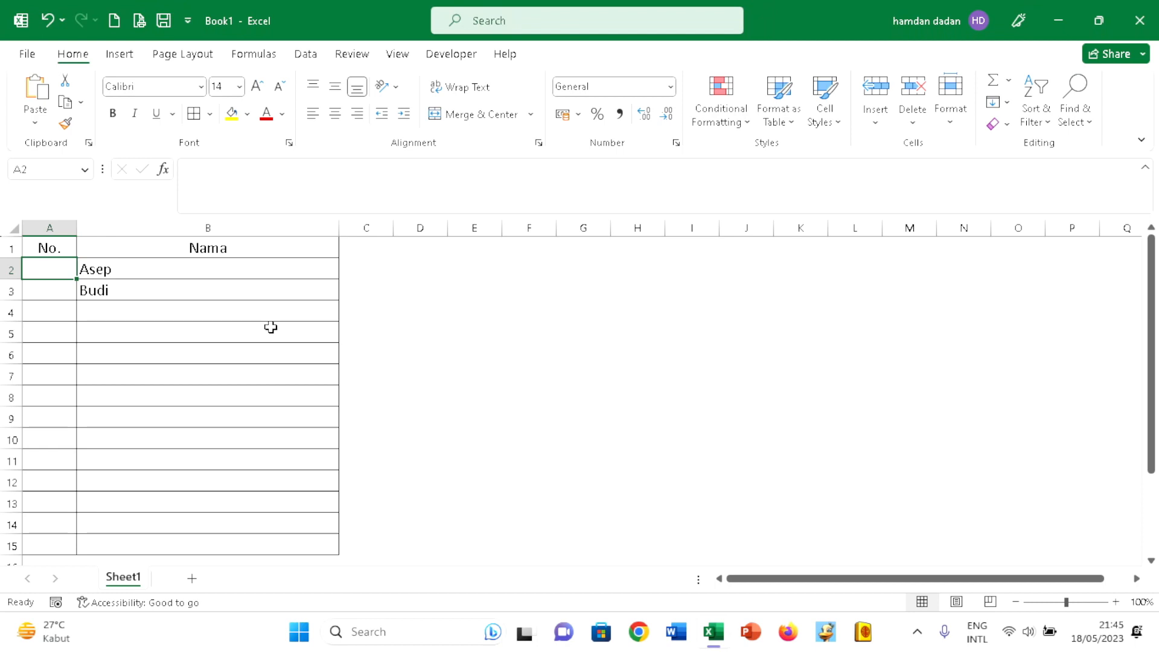
pyautogui.press('Right')
pyautogui.press('Down')
pyautogui.press('Left')
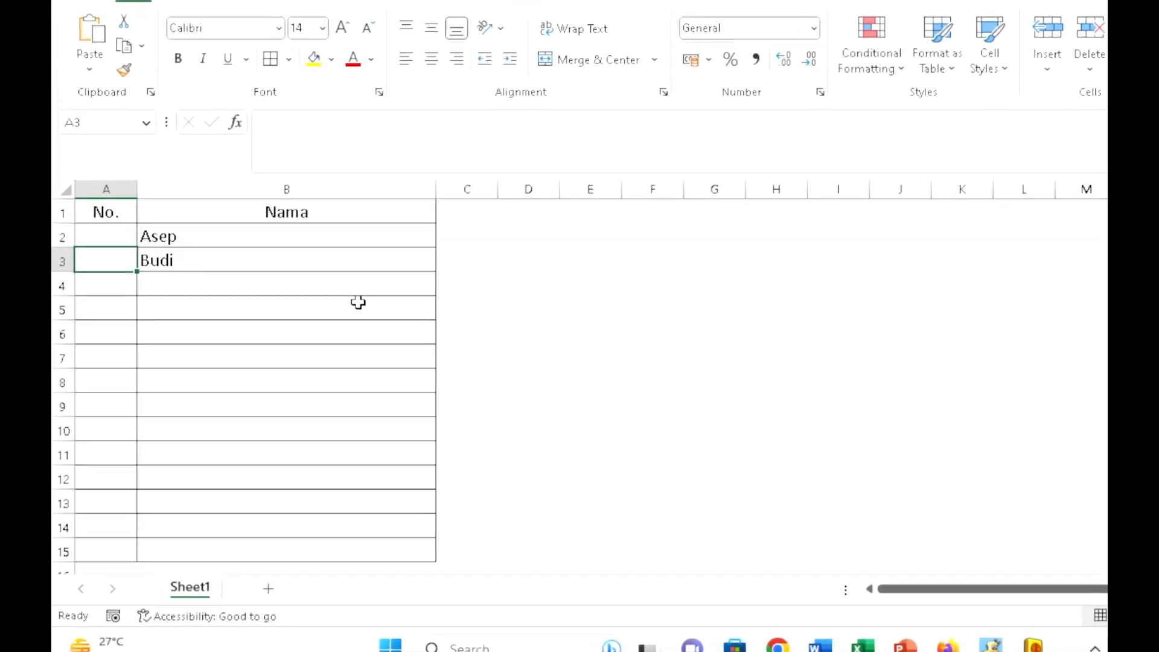
pyautogui.press('Up')
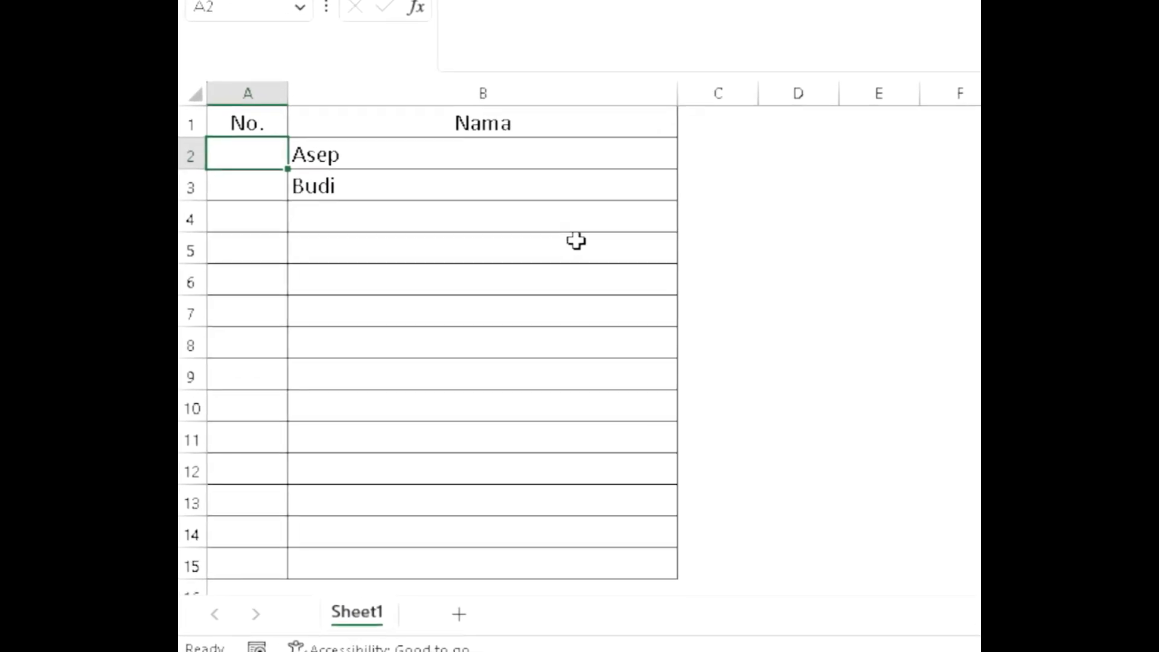
pyautogui.write('=s')
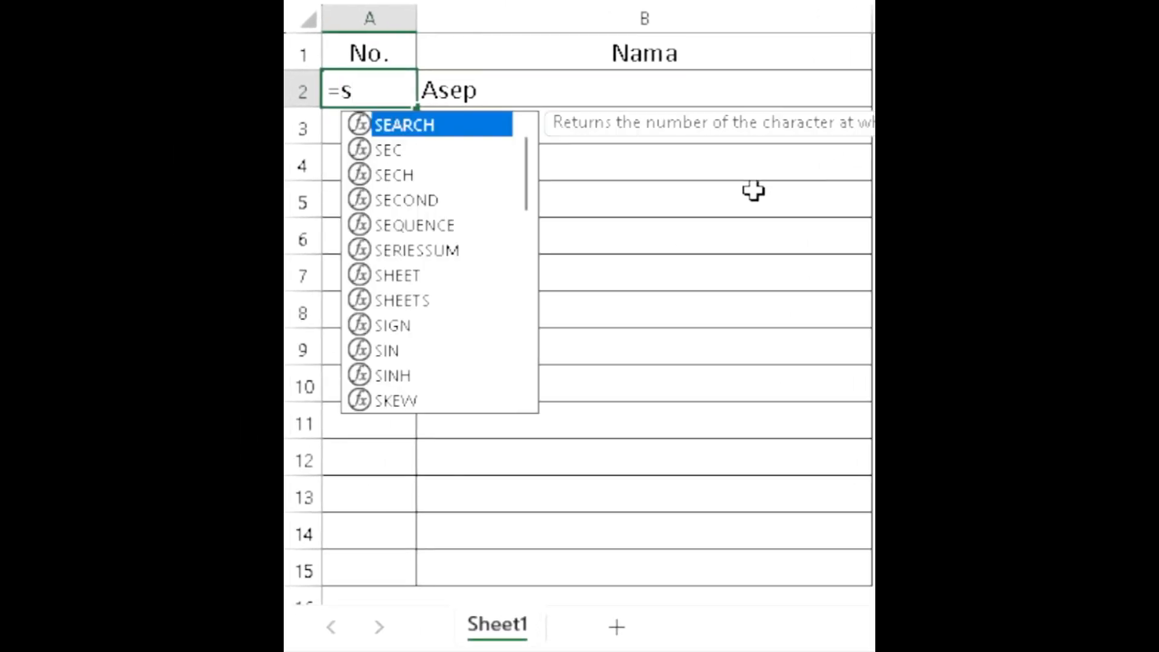
pyautogui.write('eque')
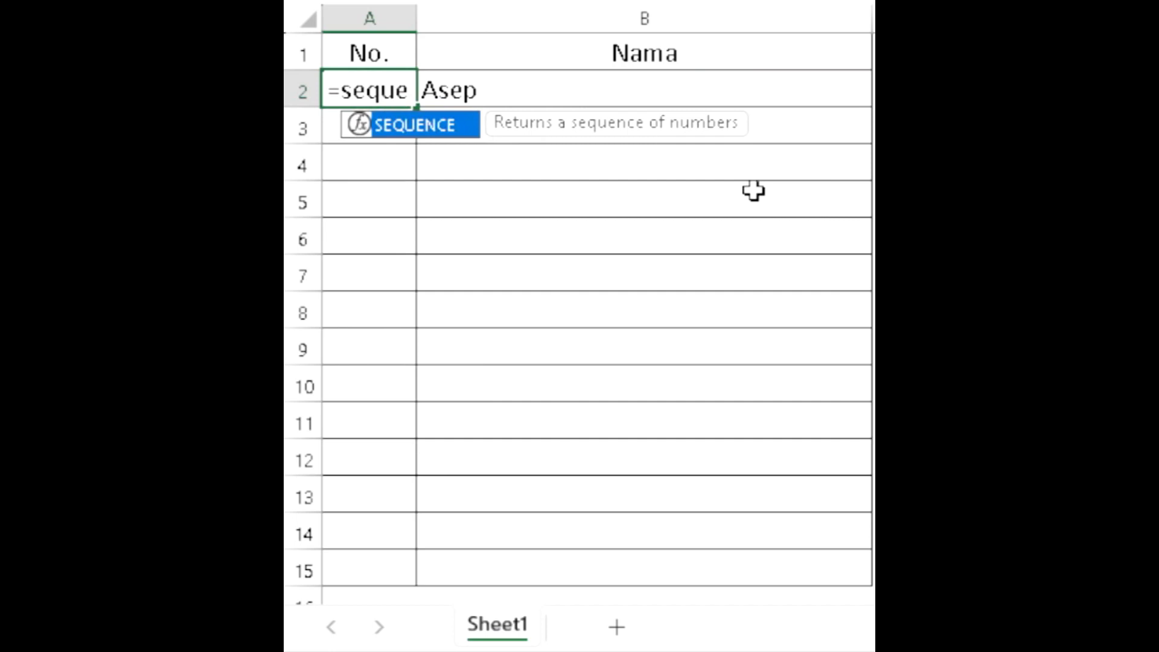
pyautogui.write('nce')
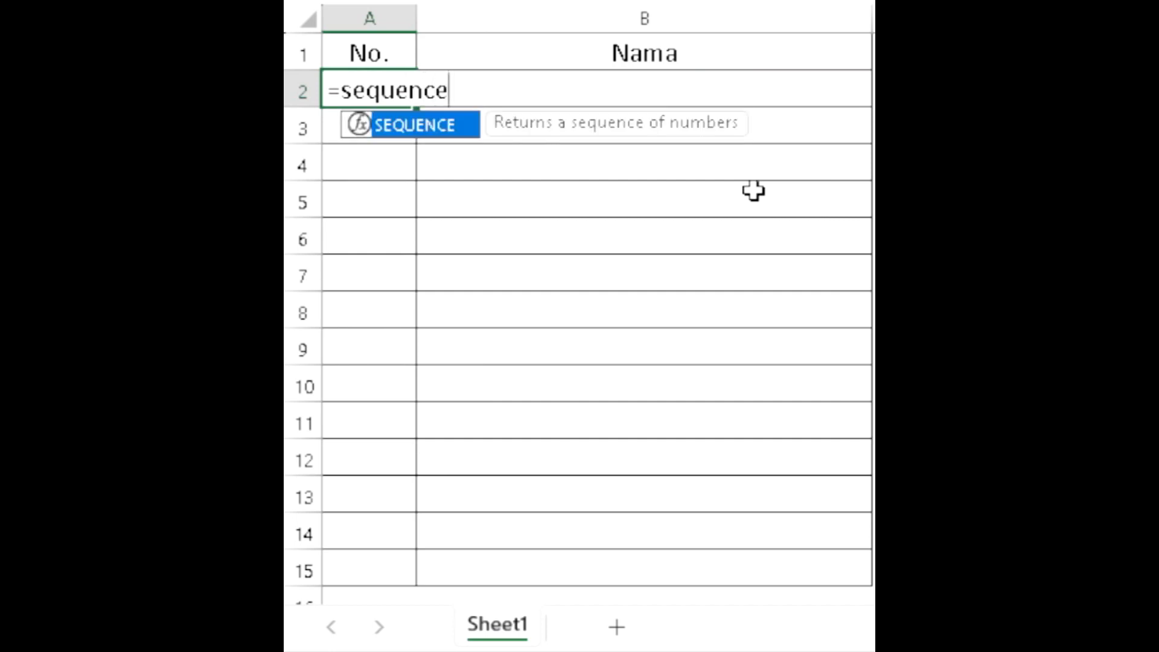
pyautogui.write('(')
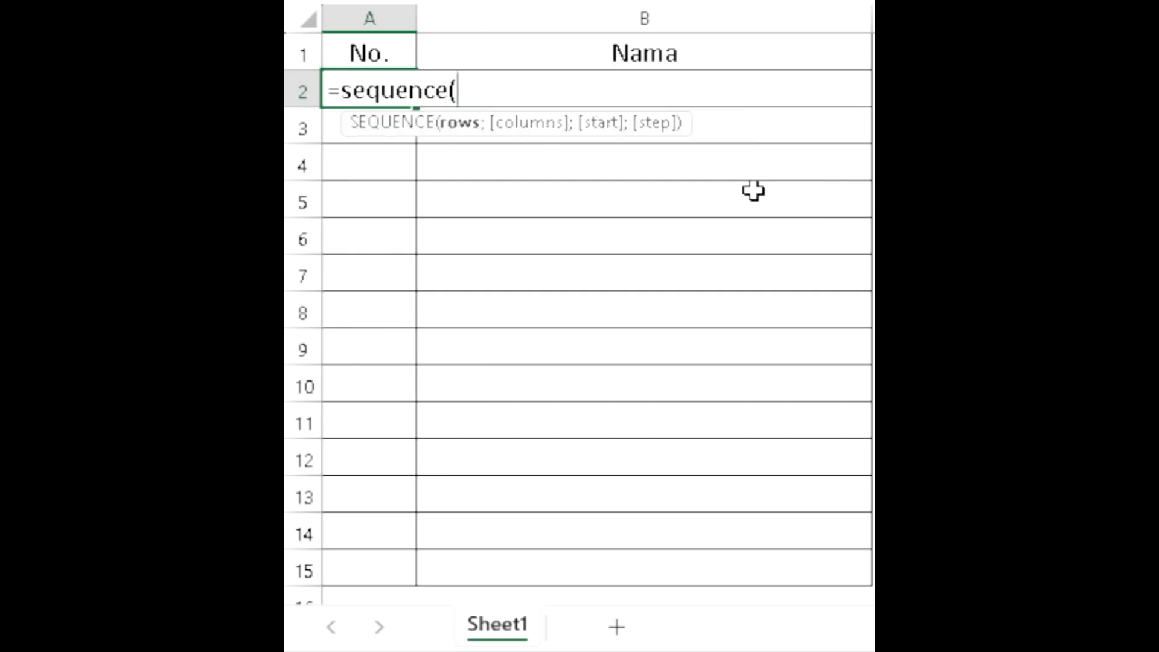
pyautogui.write('counta')
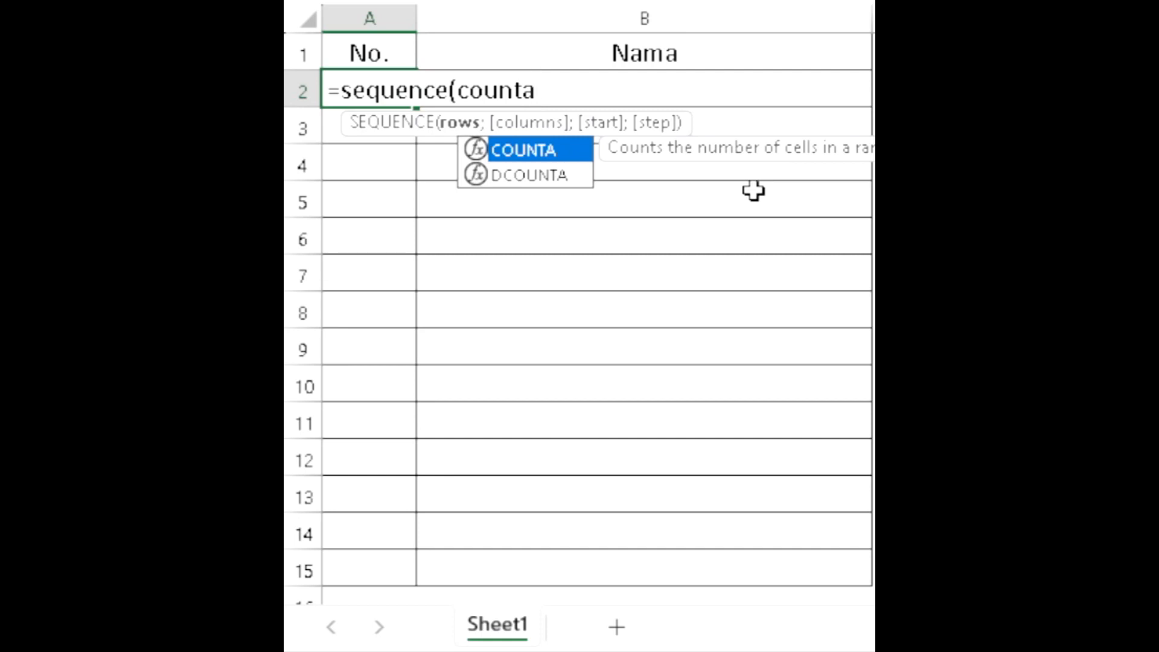
pyautogui.write('(')
pyautogui.press('Right')
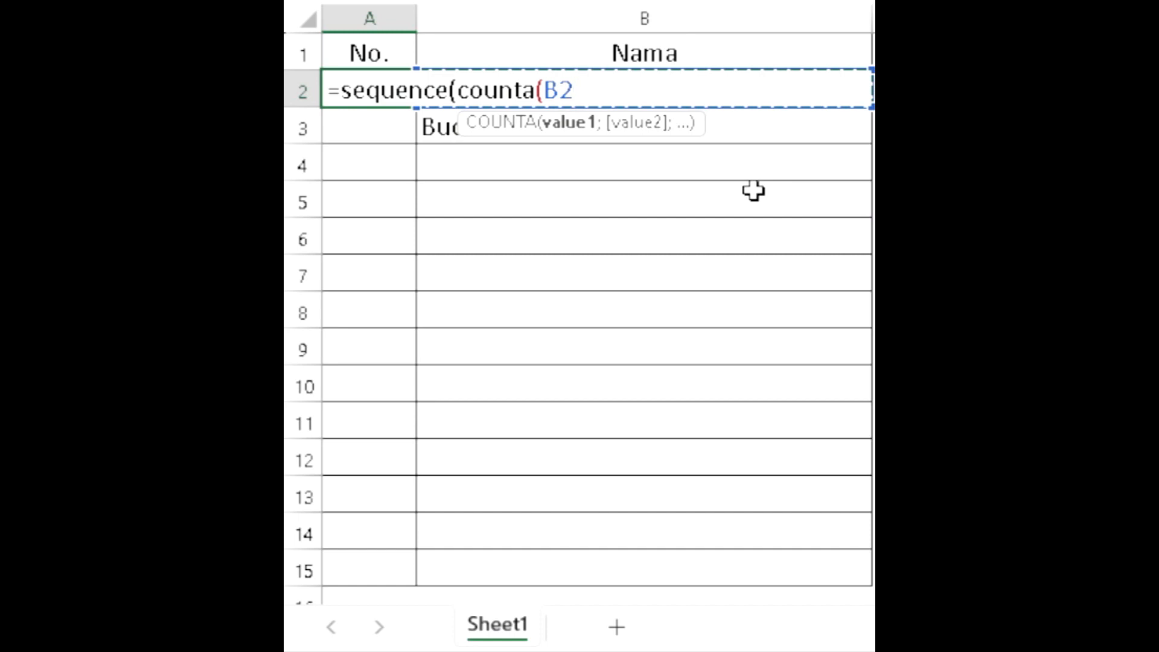
pyautogui.write(':')
pyautogui.press('Down')
pyautogui.press('Down')
pyautogui.press('Down')
pyautogui.press('Down')
pyautogui.press('Down')
pyautogui.press('Down')
pyautogui.press('Down')
pyautogui.press('Down')
pyautogui.press('Down')
pyautogui.press('Down')
pyautogui.press('Down')
pyautogui.press('Down')
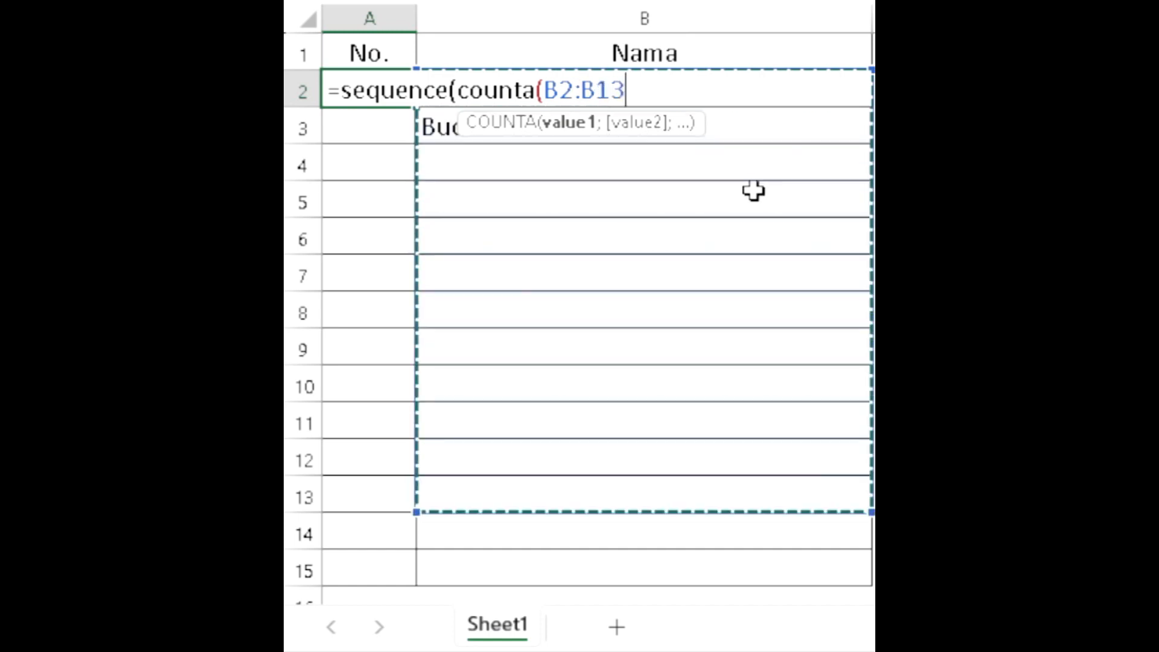
pyautogui.press('Down')
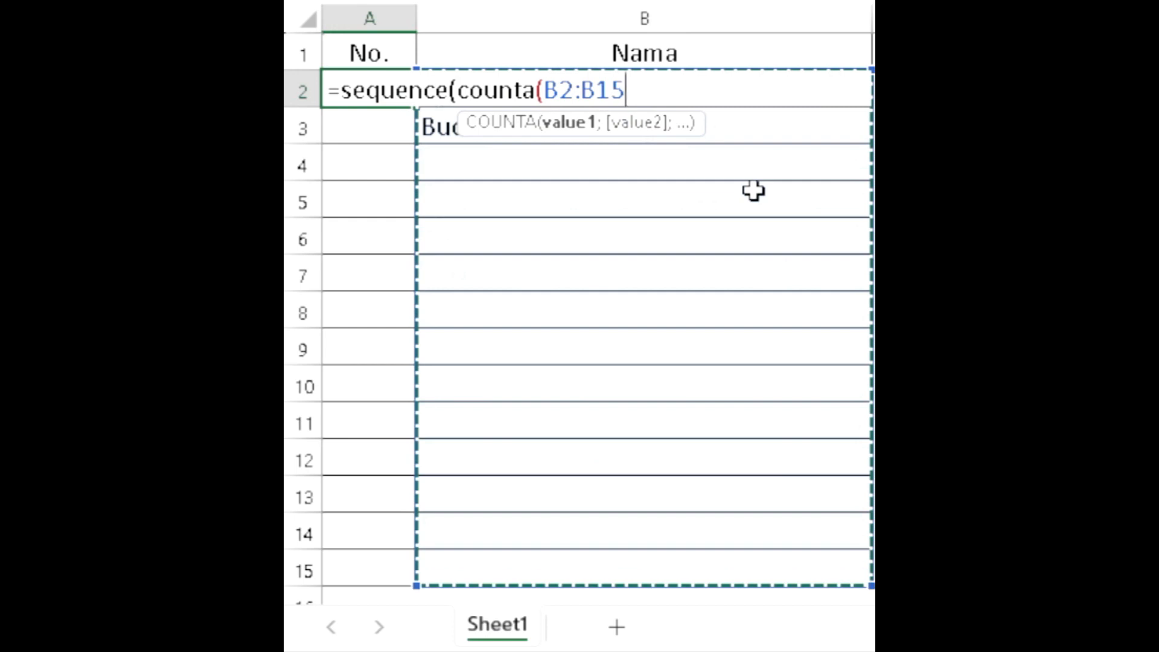
pyautogui.write('))')
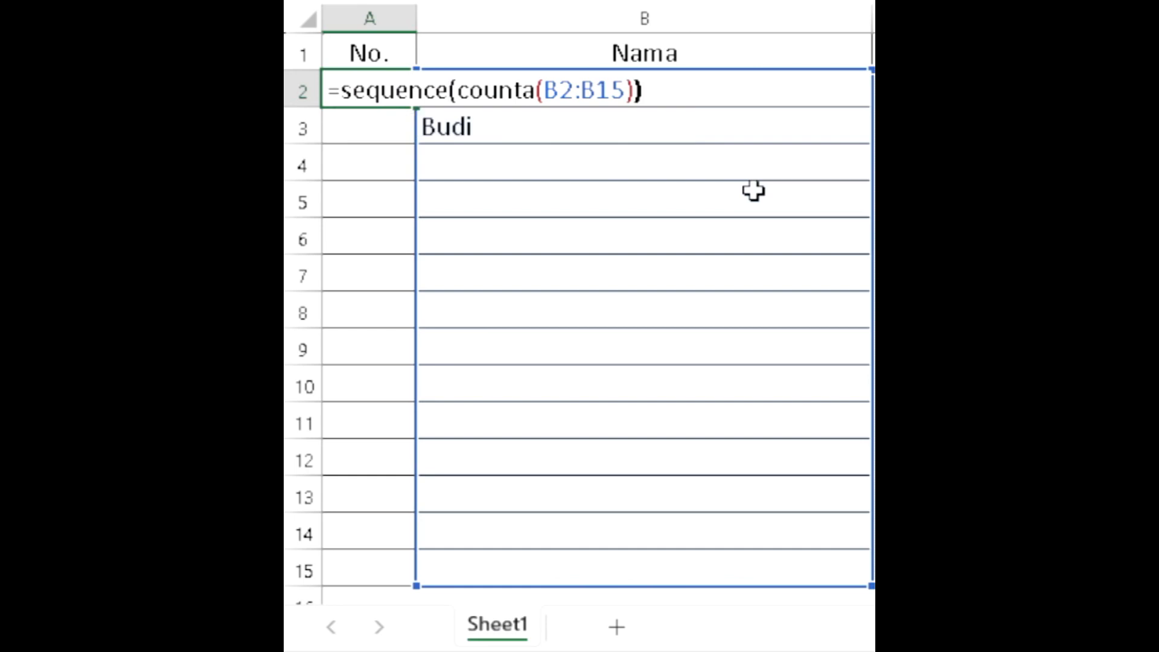
pyautogui.press('Return')
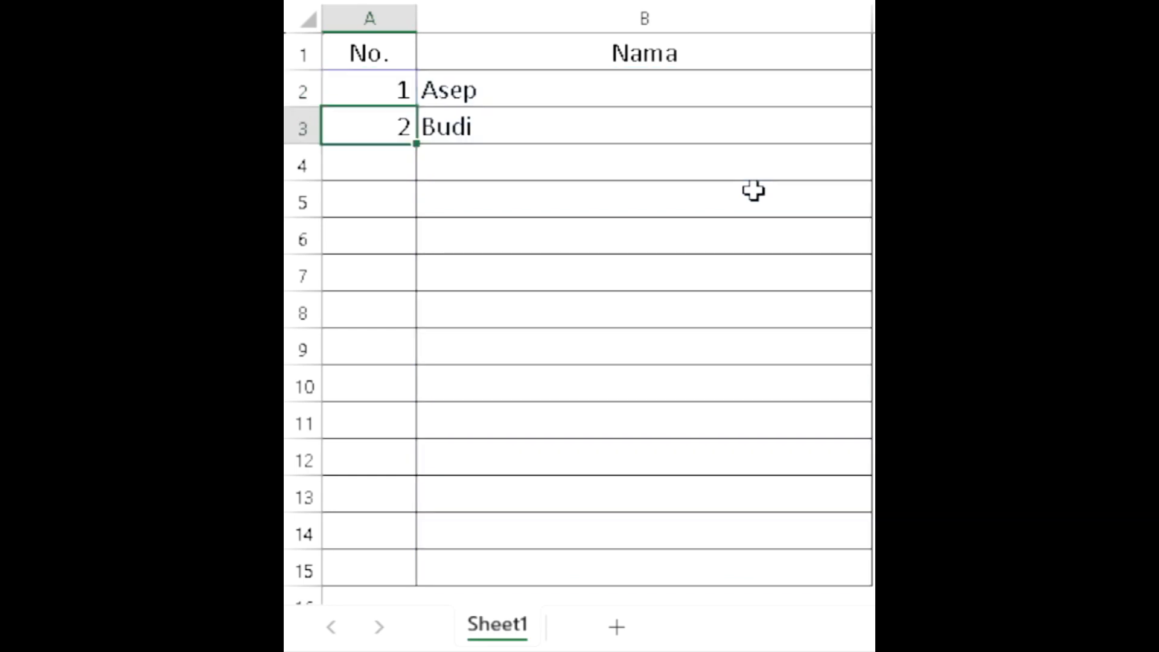
# - Enter a third person's first name in B4 to test the automatic numbering
pyautogui.click(753, 191)
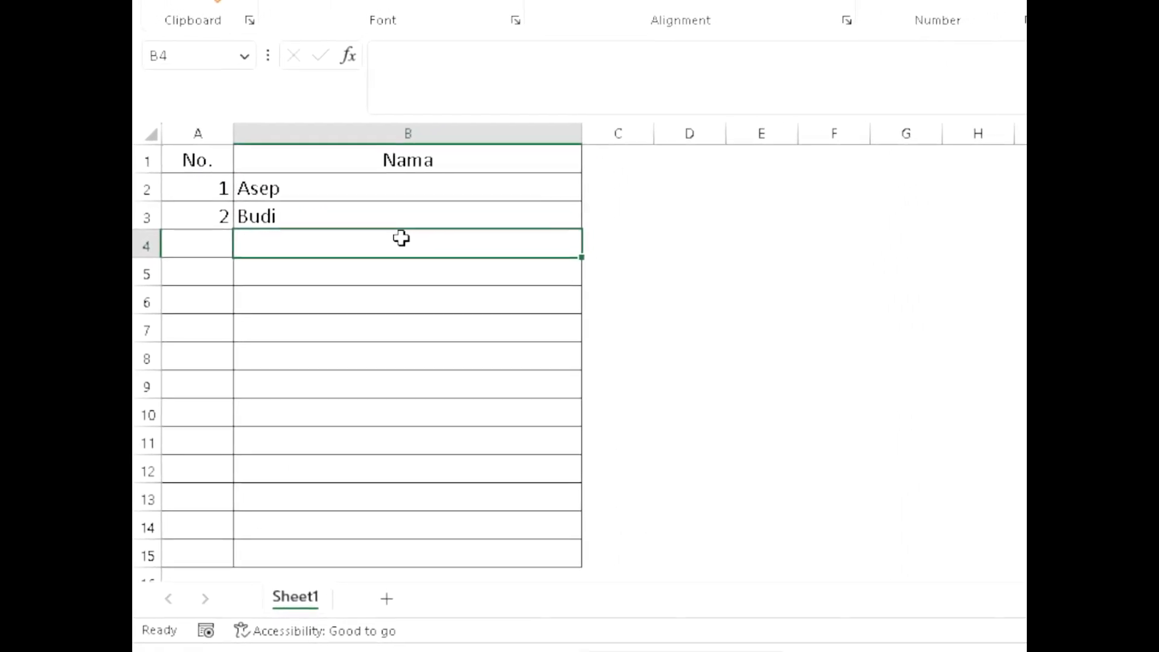
pyautogui.write('Cepi')
pyautogui.press('Return')
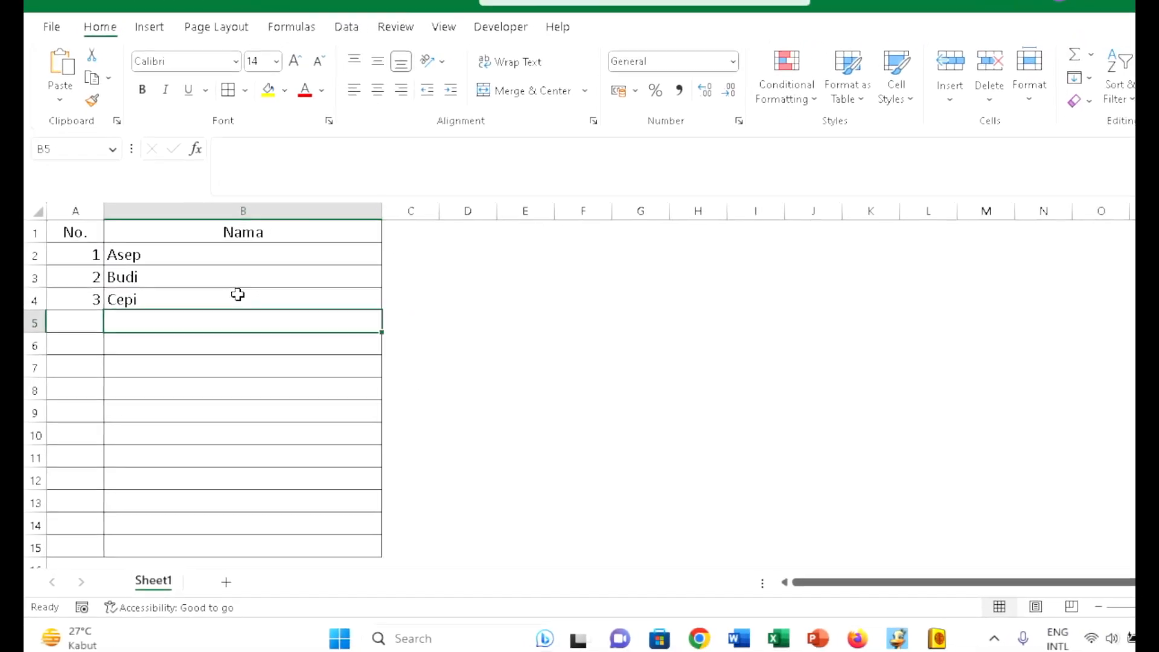
# - Enter a fourth and a fifth person's first name in B5 and B6 of the Nama column
pyautogui.write('Dad')
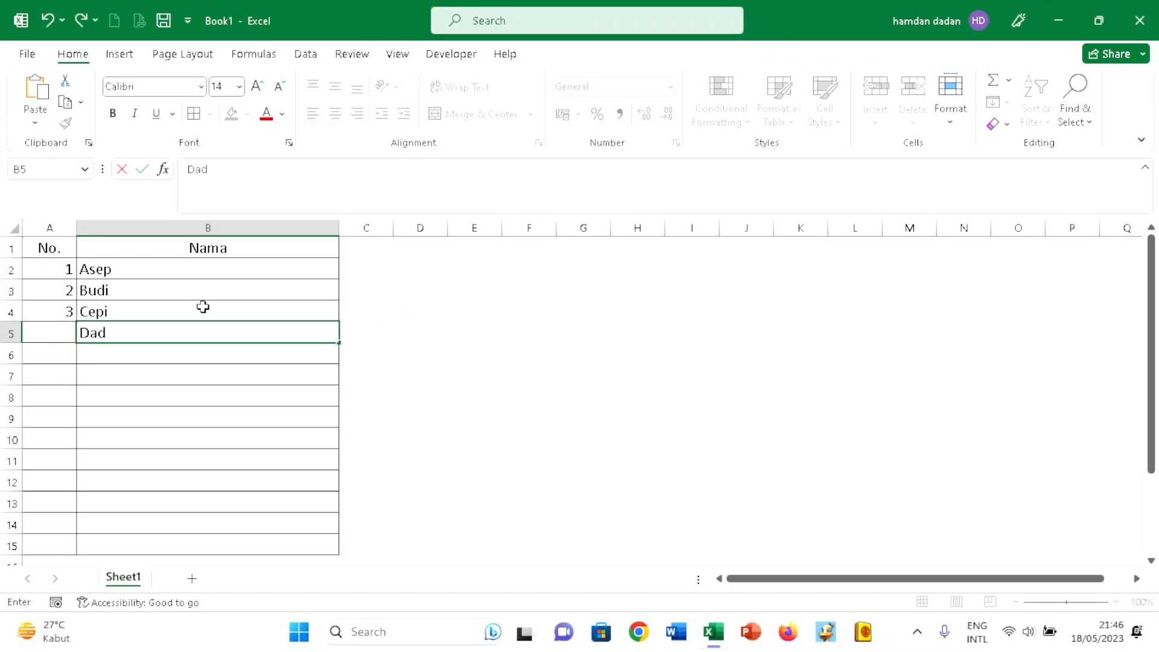
pyautogui.write('i')
pyautogui.press('Return')
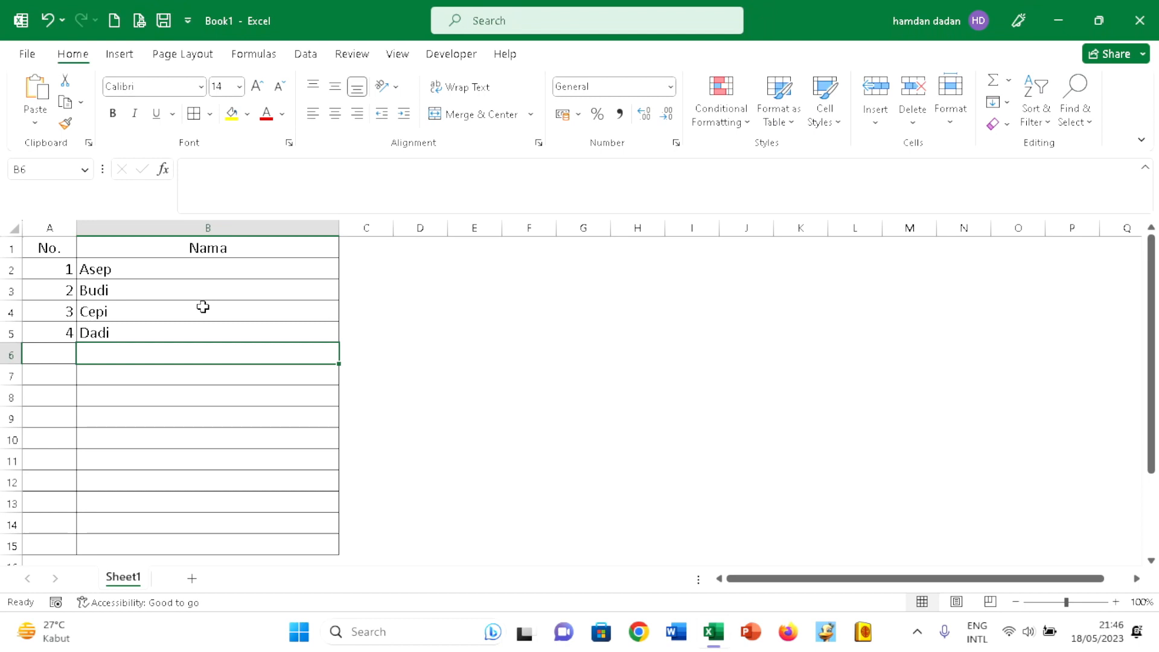
pyautogui.write('Er')
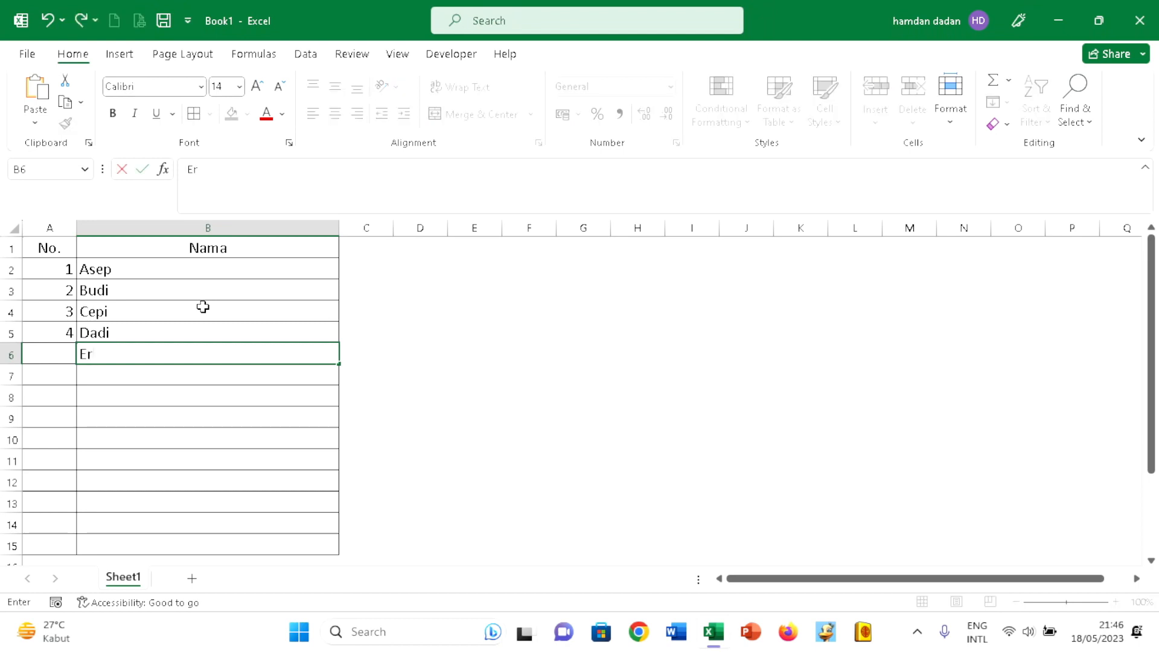
pyautogui.write('na')
pyautogui.press('Return')
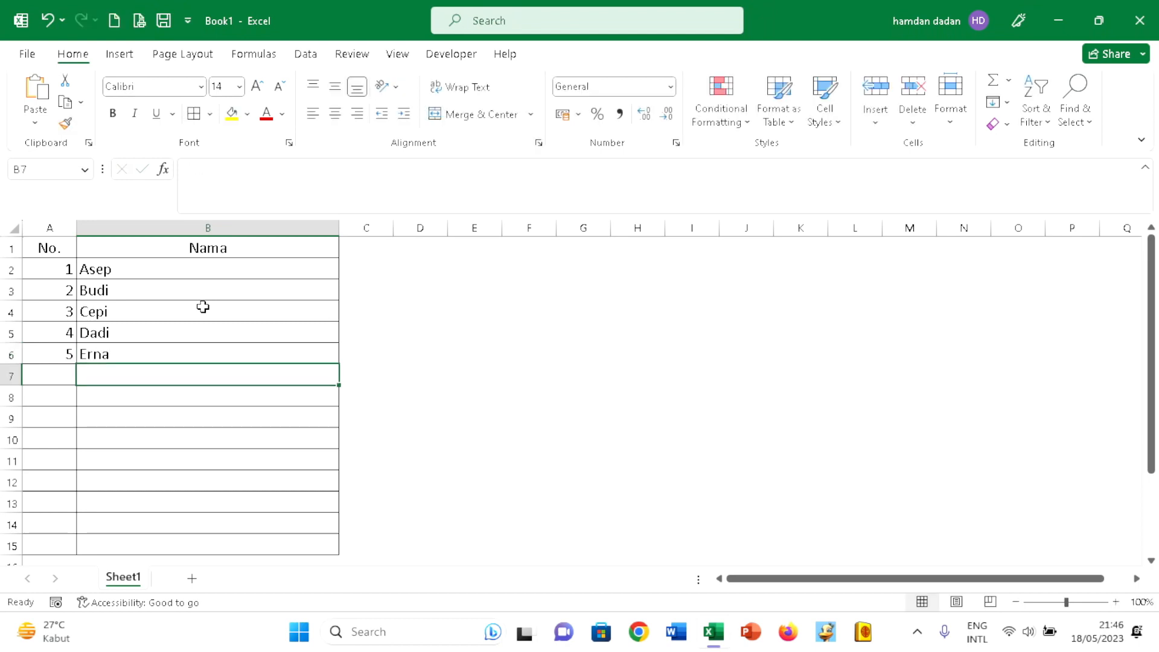
# - Enter three more people's first names in B7:B9 to continue the Nama list
pyautogui.write('Fatimah')
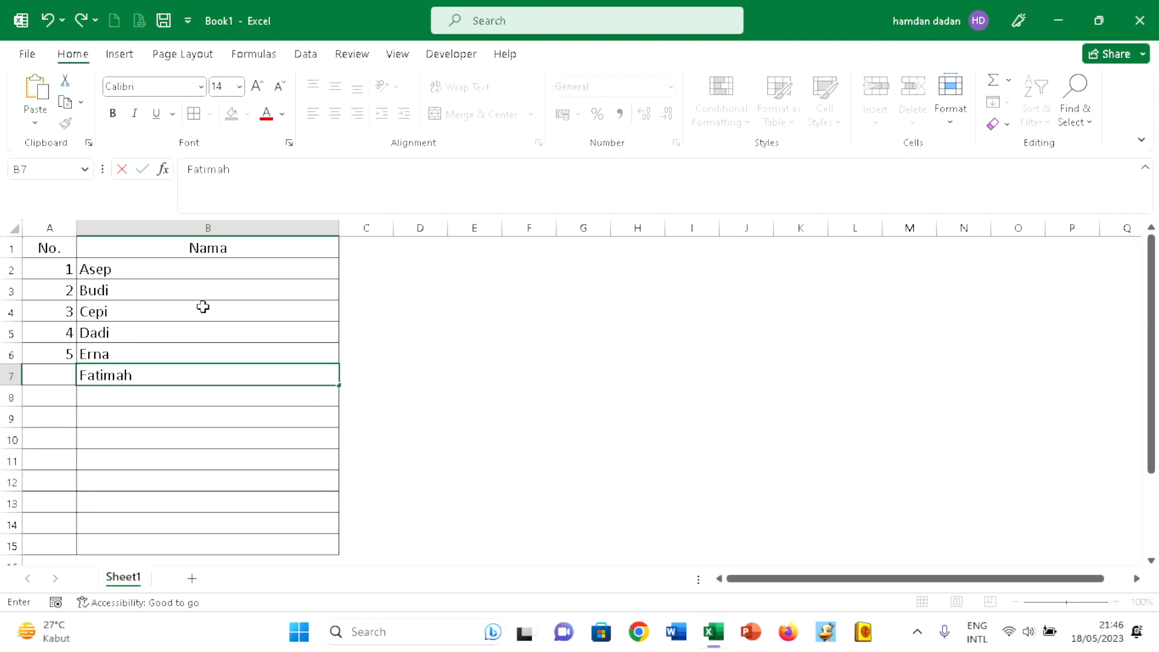
pyautogui.press('Return')
pyautogui.write('Gan')
pyautogui.press('Return')
pyautogui.write('Hamdan')
pyautogui.press('Return')
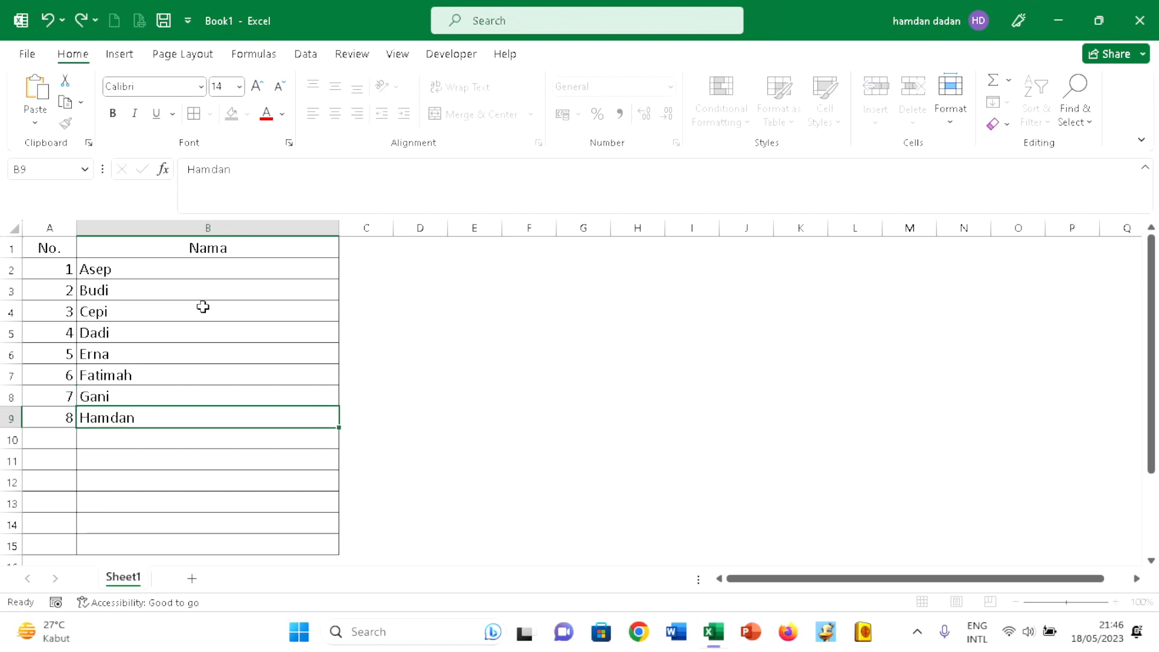
# - Continue the Nama list with three further people's first names in B10:B12
pyautogui.write('Irwa')
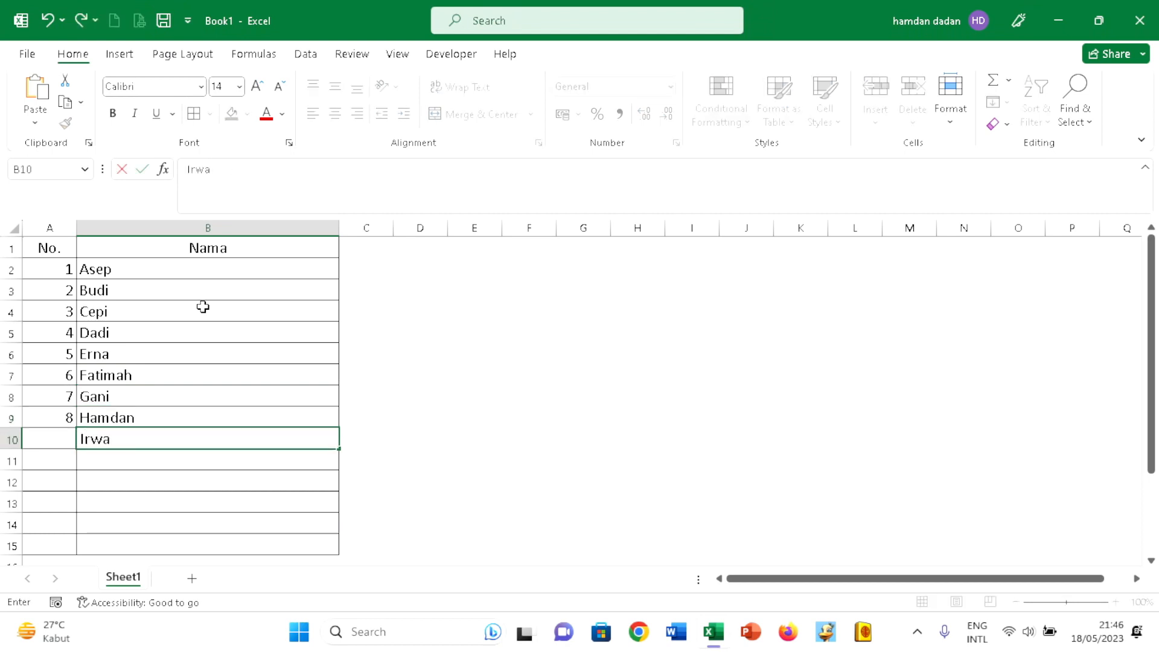
pyautogui.write('n')
pyautogui.press('Return')
pyautogui.write('Jajang')
pyautogui.press('Return')
pyautogui.write('Komala')
pyautogui.press('Return')
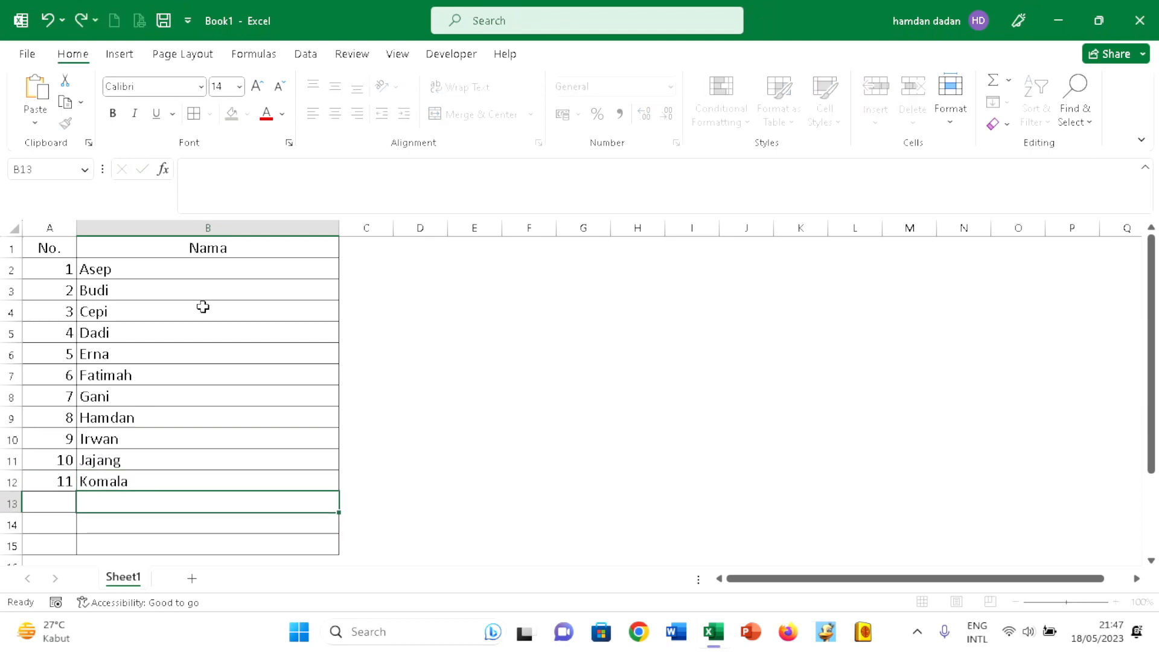
# - Add two more people's first names to the Nama list in B13 and B14
pyautogui.write('Lina')
pyautogui.press('Return')
pyautogui.write('Maman')
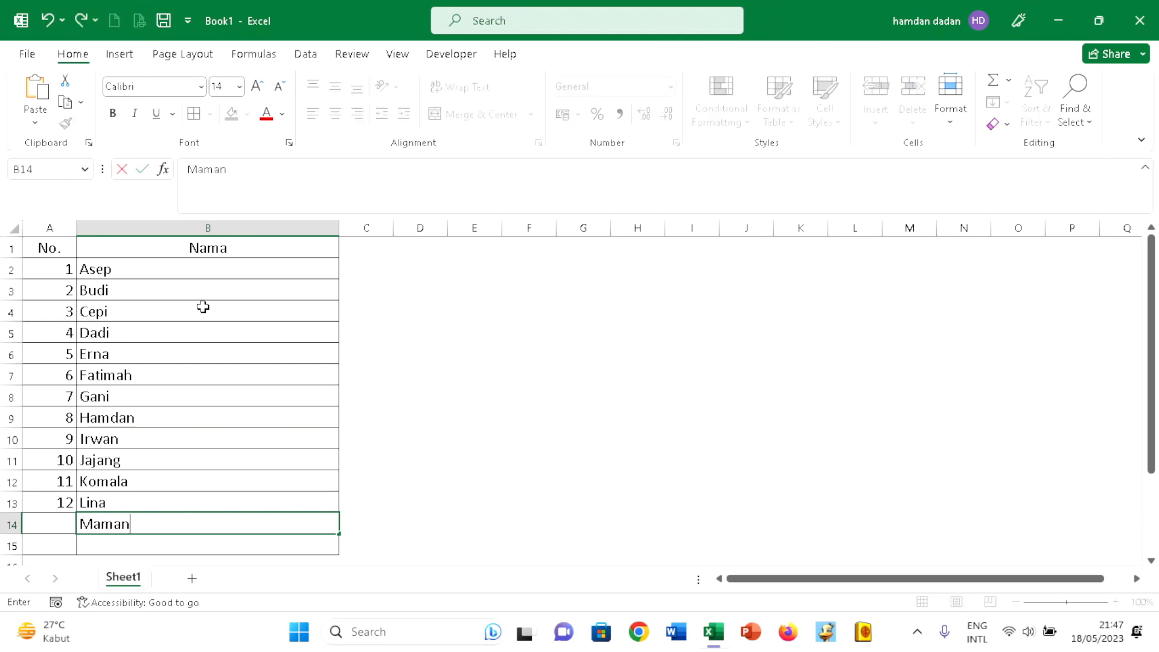
pyautogui.press('Left')
pyautogui.press('Right')
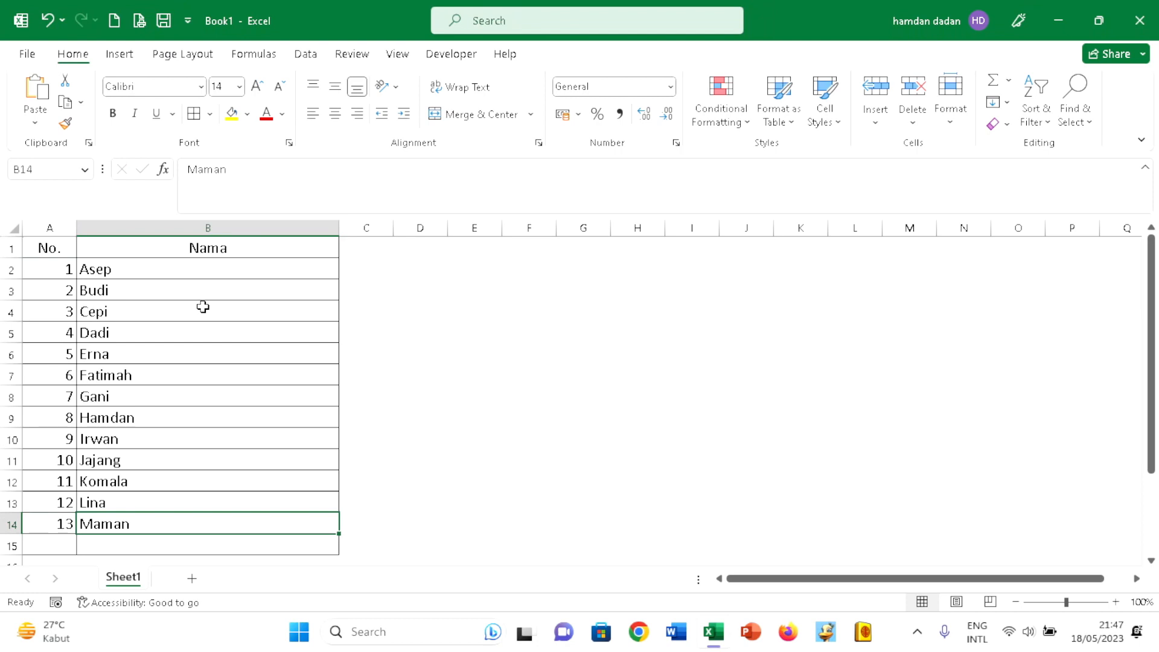
# - Clear the names in B10:B14 to test the automatic numbering, and undo the deletion
pyautogui.hotkey('shift', 'Up')
pyautogui.hotkey('shift', 'Up')
pyautogui.hotkey('shift', 'Up')
pyautogui.hotkey('shift', 'Up')
pyautogui.hotkey('shift', 'Up')
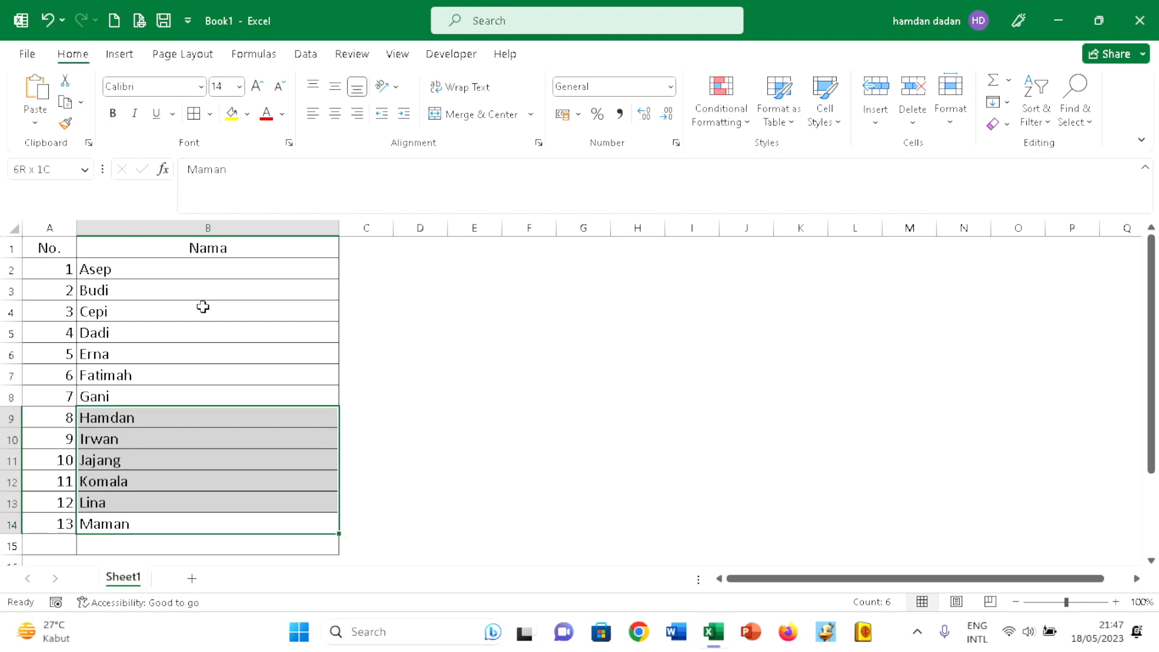
pyautogui.hotkey('shift', 'Down')
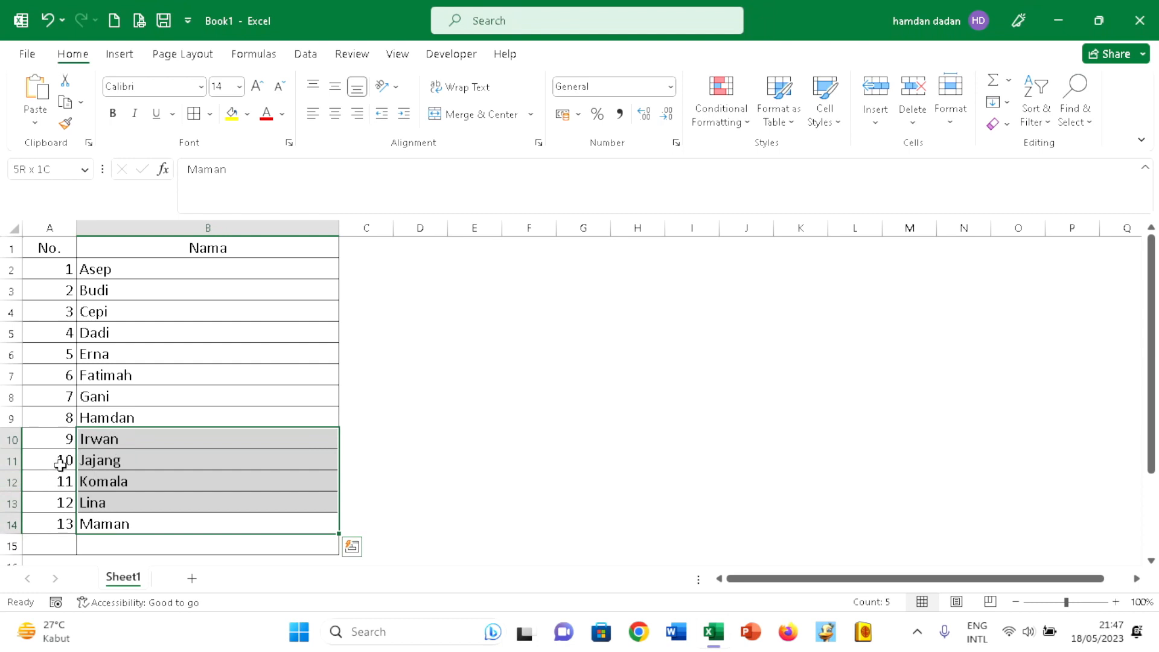
pyautogui.press('Delete')
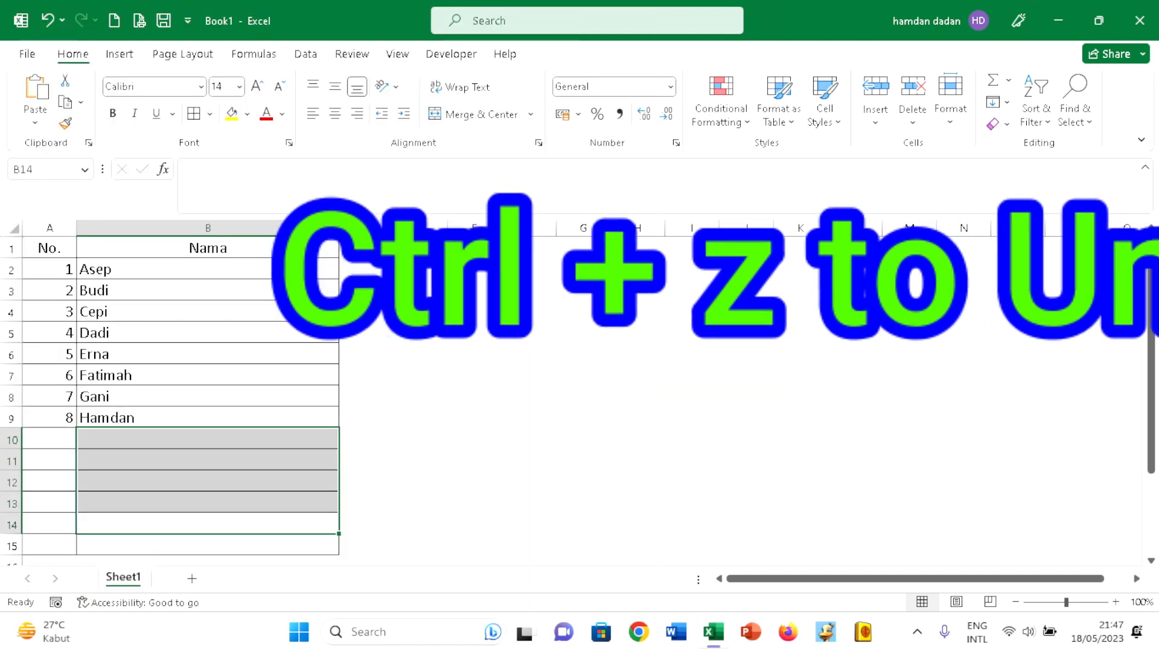
pyautogui.hotkey('ctrl', 'z')
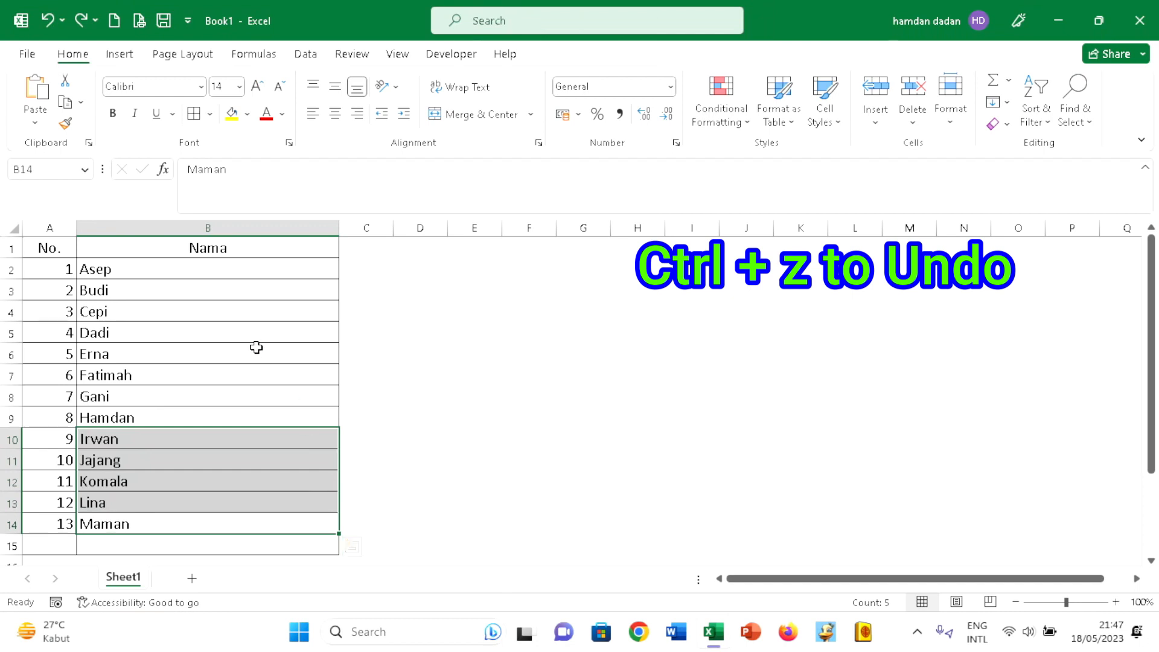
pyautogui.click(251, 249)
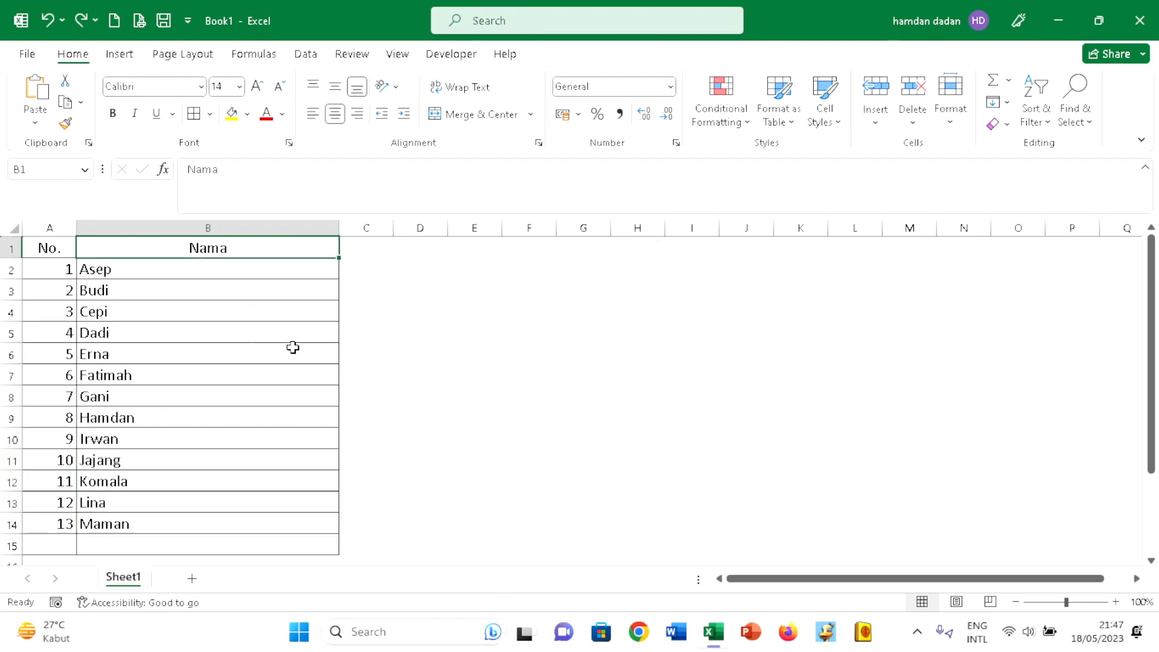